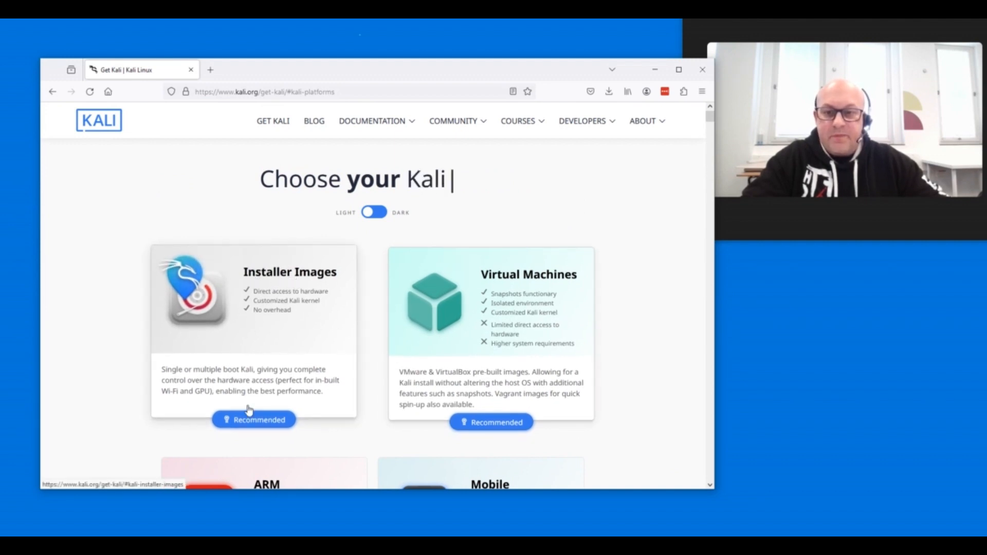
# - Download the recommended 64-bit Kali Linux 2024.1 Installer image from the Installer Images section
pyautogui.click(253, 389)
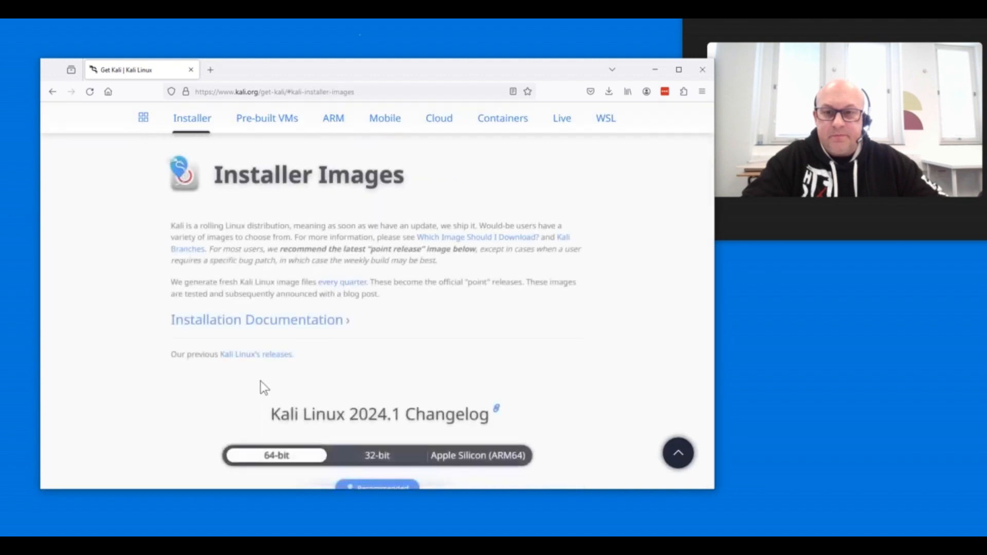
pyautogui.scroll(-4, 260, 383)
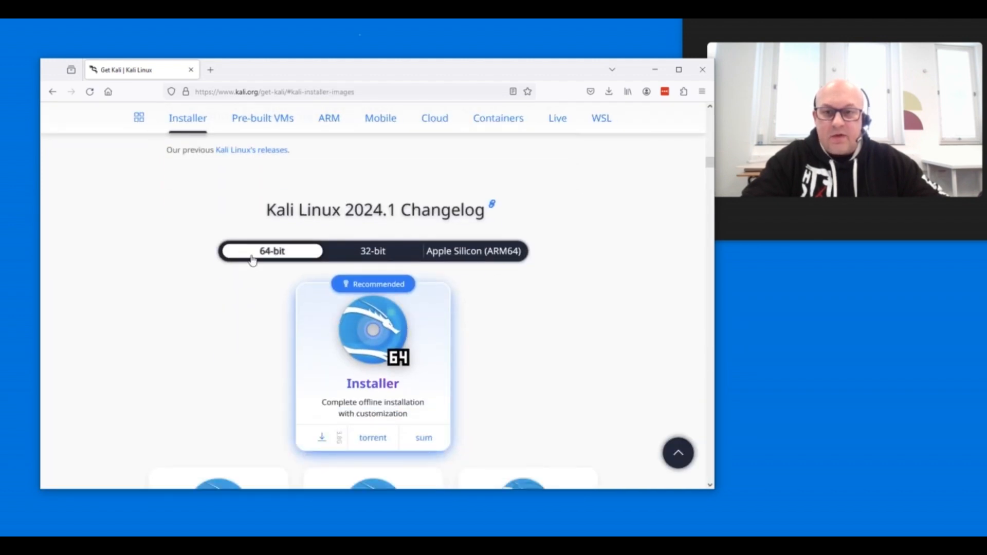
pyautogui.click(323, 438)
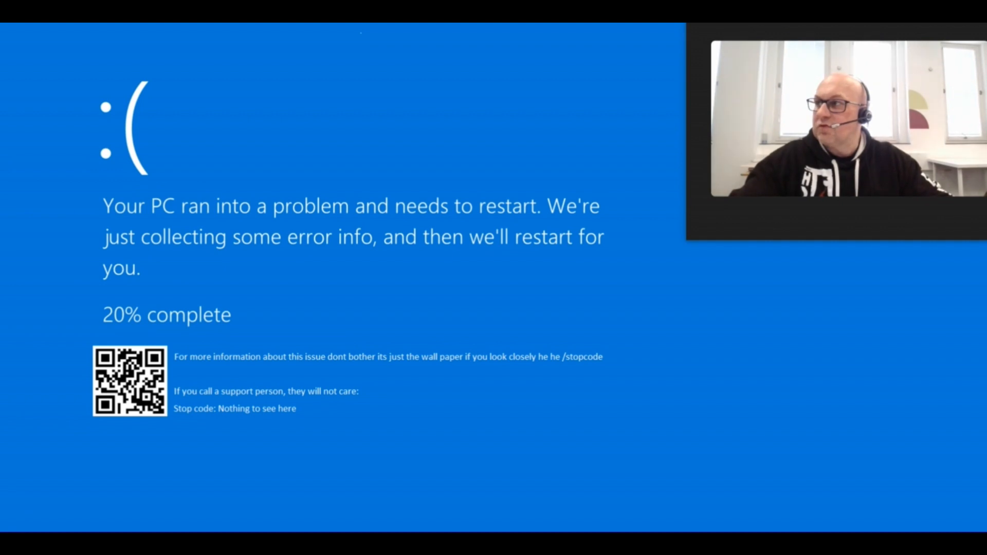
# - Switch to Oracle VM VirtualBox Manager and start creating a new virtual machine in guided mode
pyautogui.moveTo(1, 209); pyautogui.dragTo(228, 64)
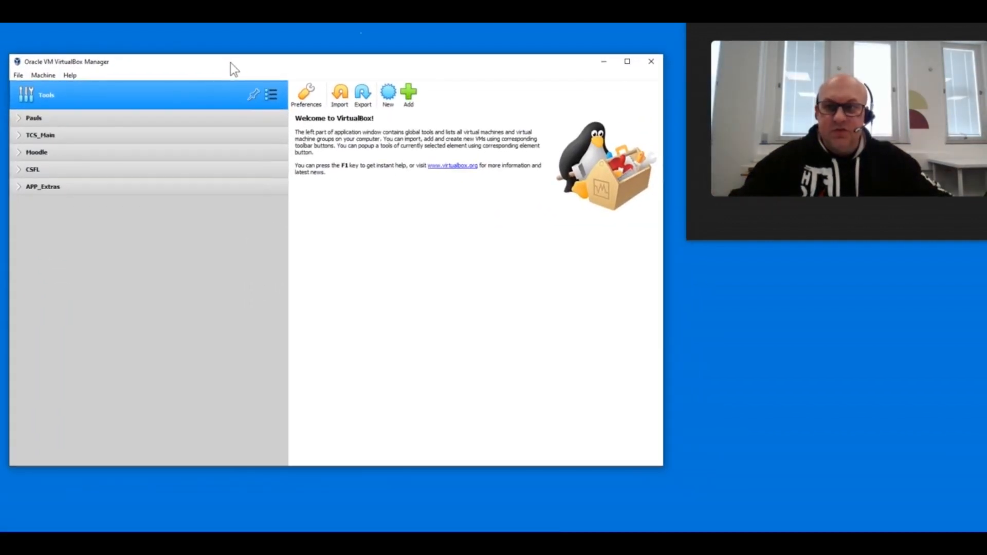
pyautogui.click(42, 74)
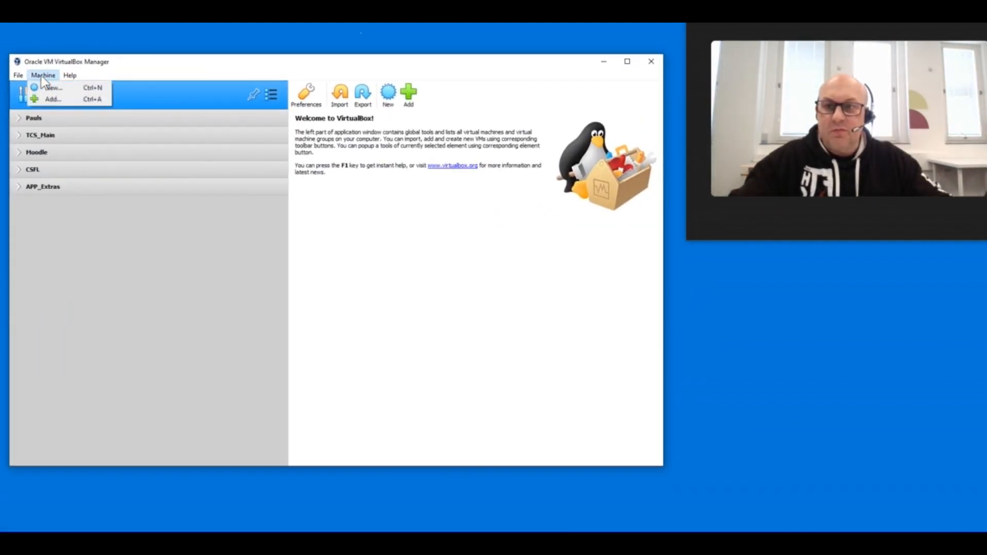
pyautogui.click(53, 89)
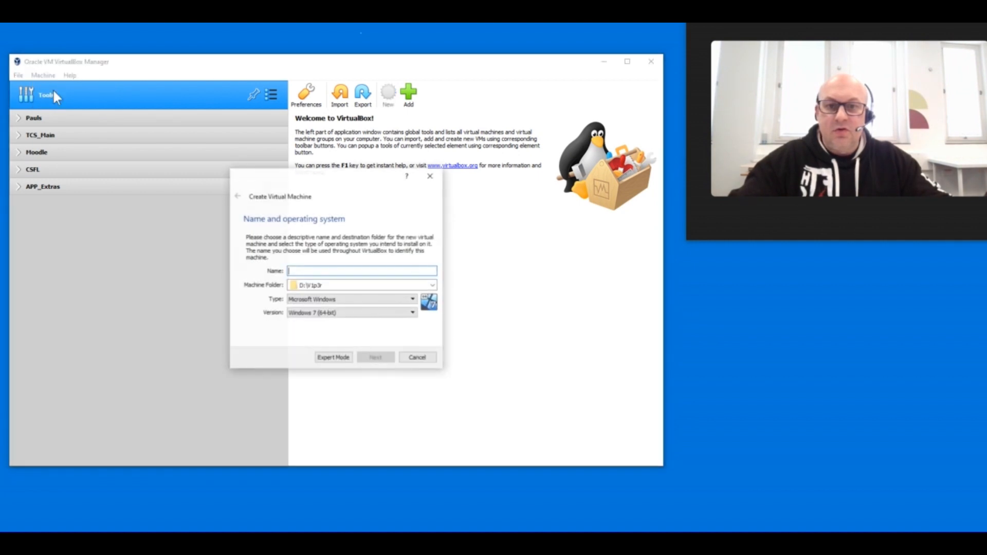
pyautogui.click(338, 355)
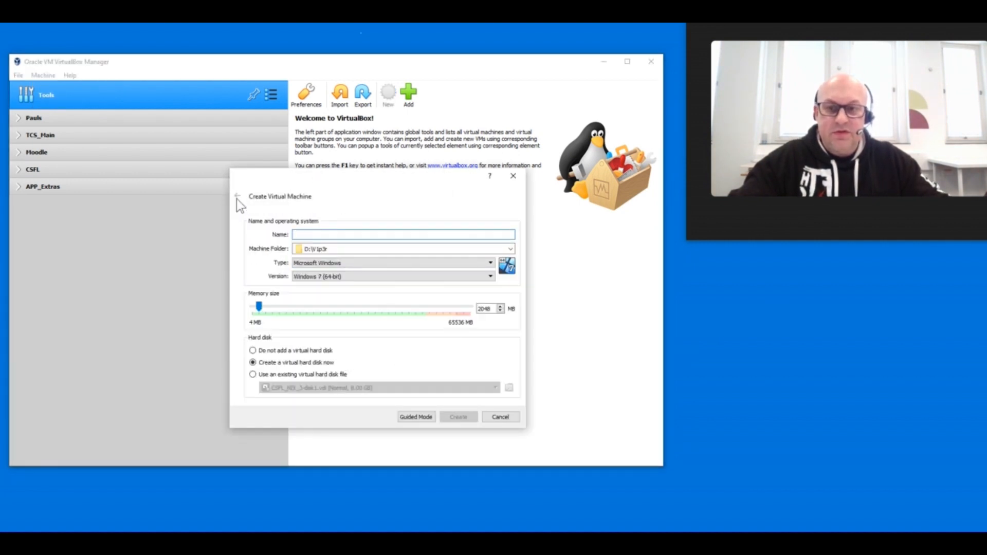
pyautogui.click(423, 417)
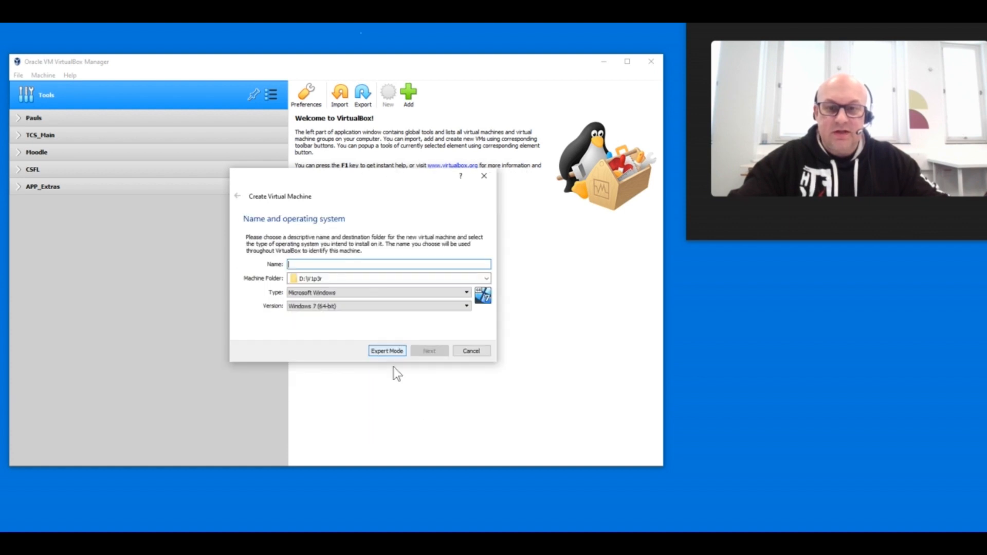
pyautogui.moveTo(324, 183); pyautogui.dragTo(322, 167)
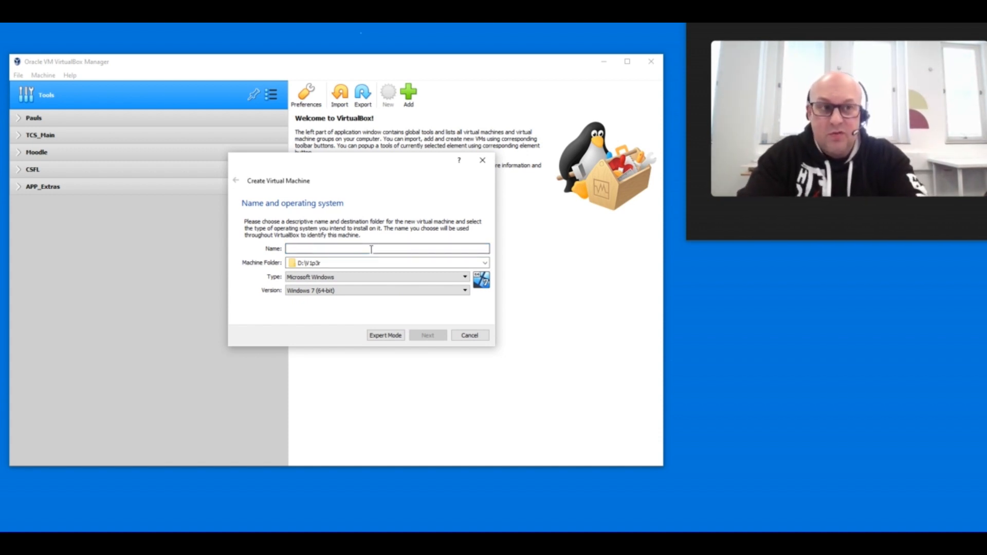
# - Name the virtual machine Distro and set its type to Linux and its version to Other Linux (64-bit)
pyautogui.write('Distro')
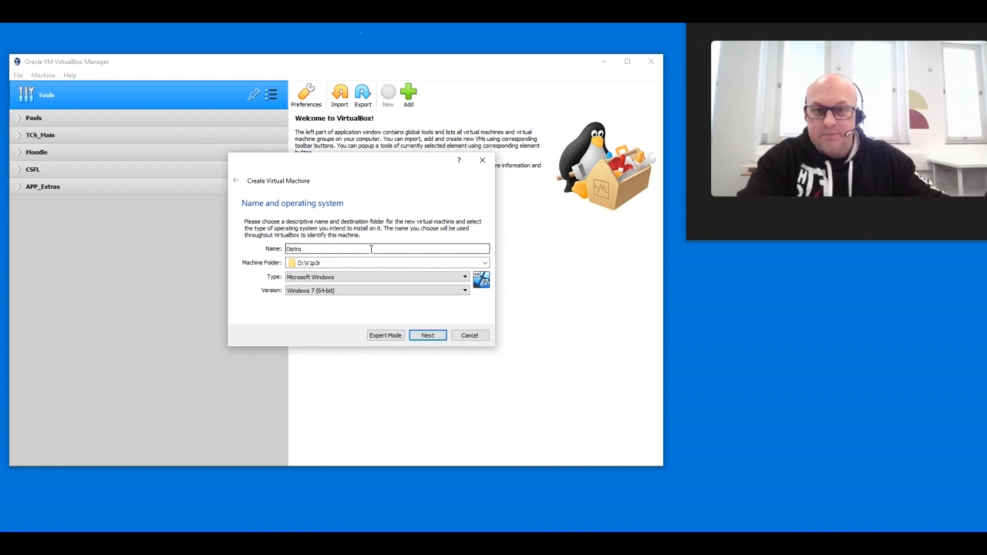
pyautogui.click(390, 278)
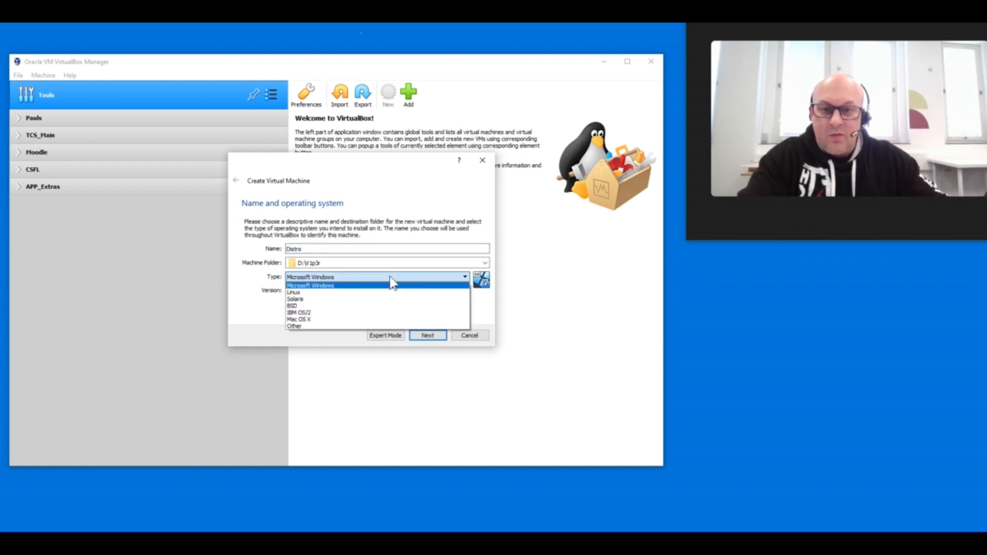
pyautogui.click(384, 287)
pyautogui.click(371, 291)
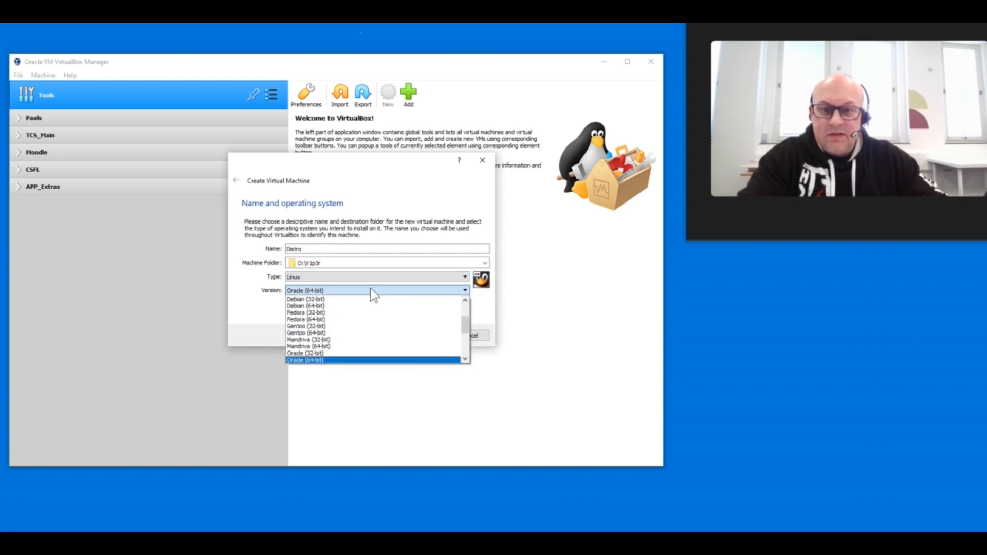
pyautogui.scroll(-4, 376, 309)
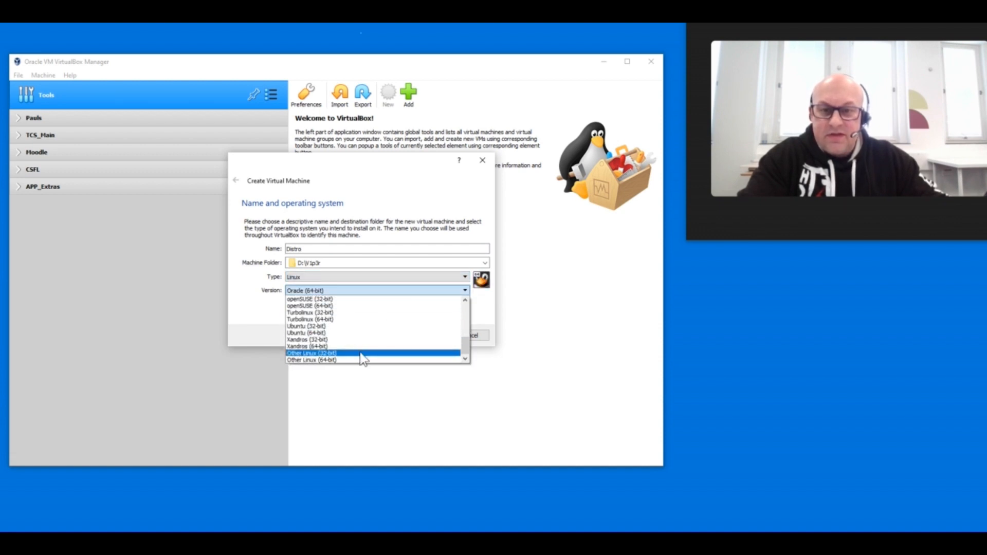
pyautogui.click(360, 359)
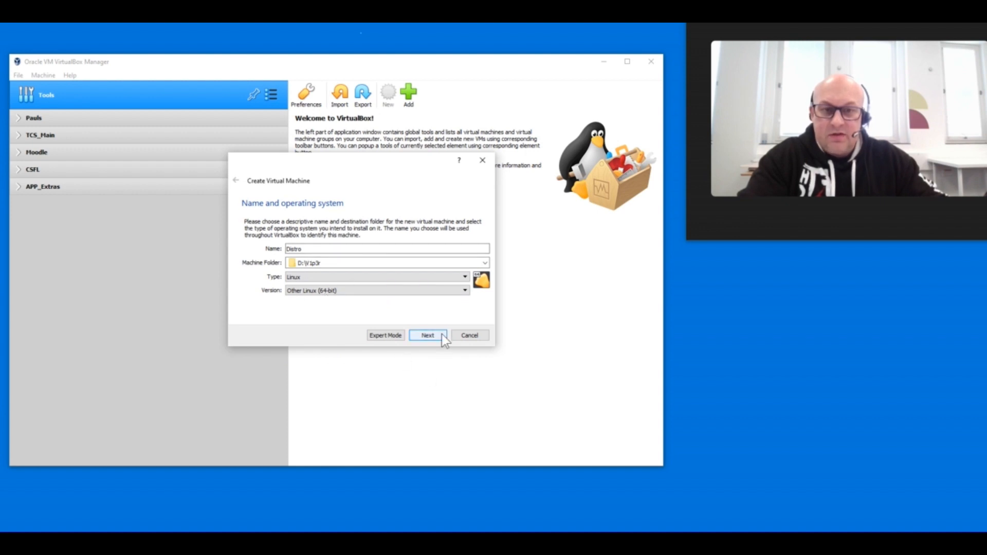
pyautogui.click(427, 335)
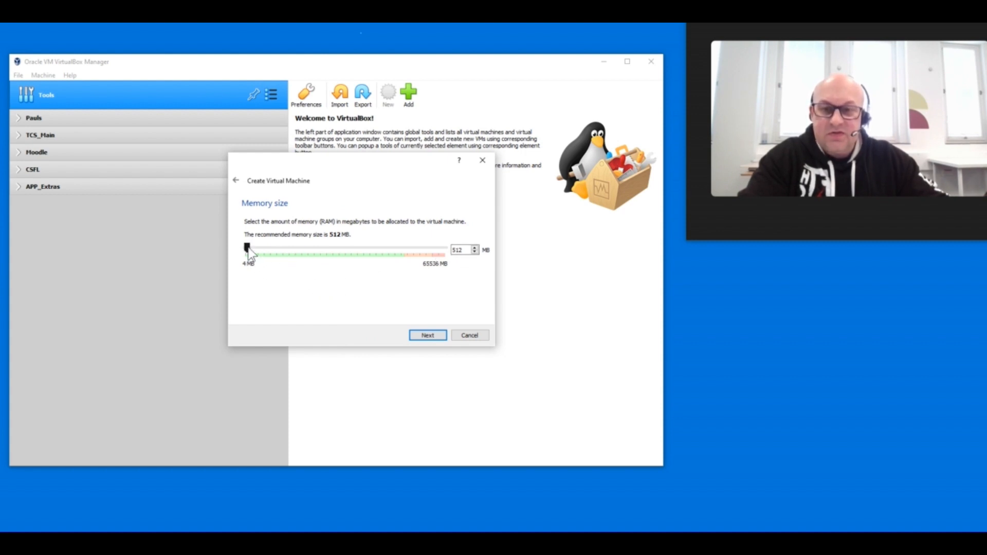
# - Allocate 16384 MB of memory to the virtual machine and choose to create a virtual hard disk now
pyautogui.moveTo(248, 247); pyautogui.dragTo(292, 247)
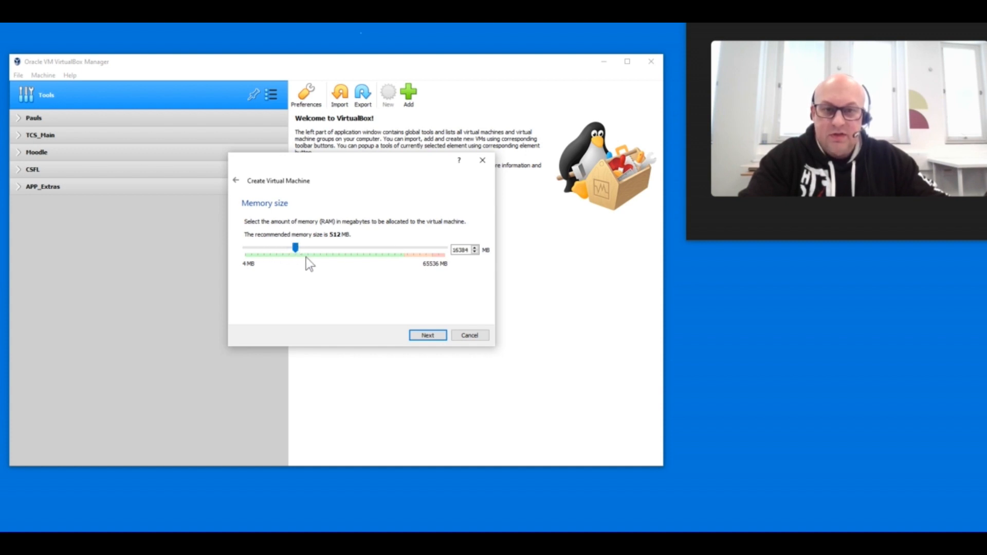
pyautogui.click(427, 335)
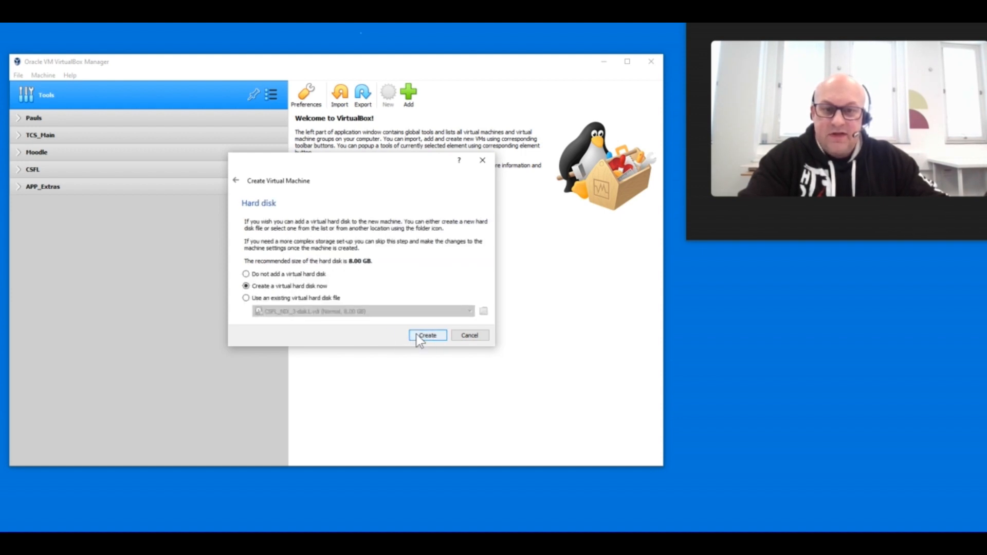
pyautogui.click(417, 335)
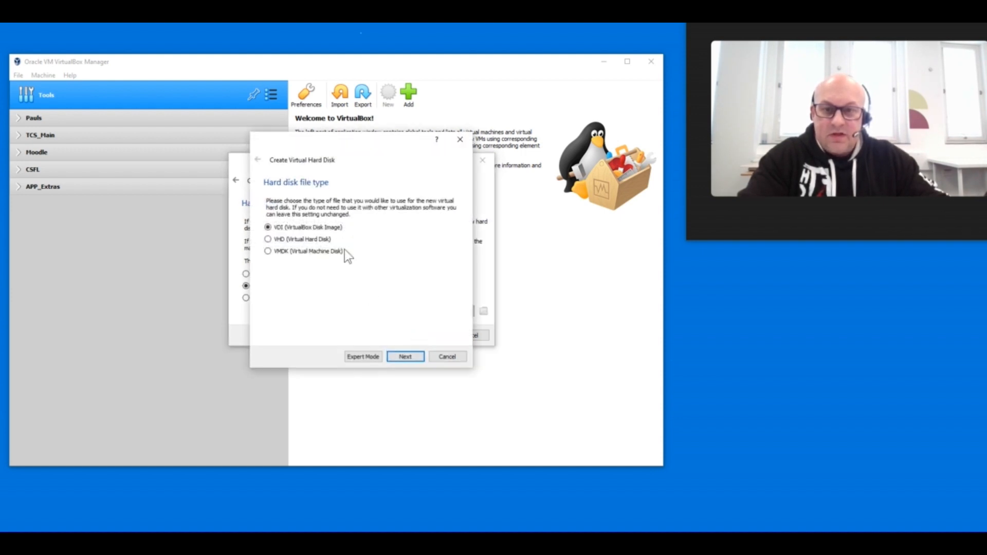
# - Create a dynamically allocated VDI hard disk of 204.16 GB for the Distro machine
pyautogui.click(398, 356)
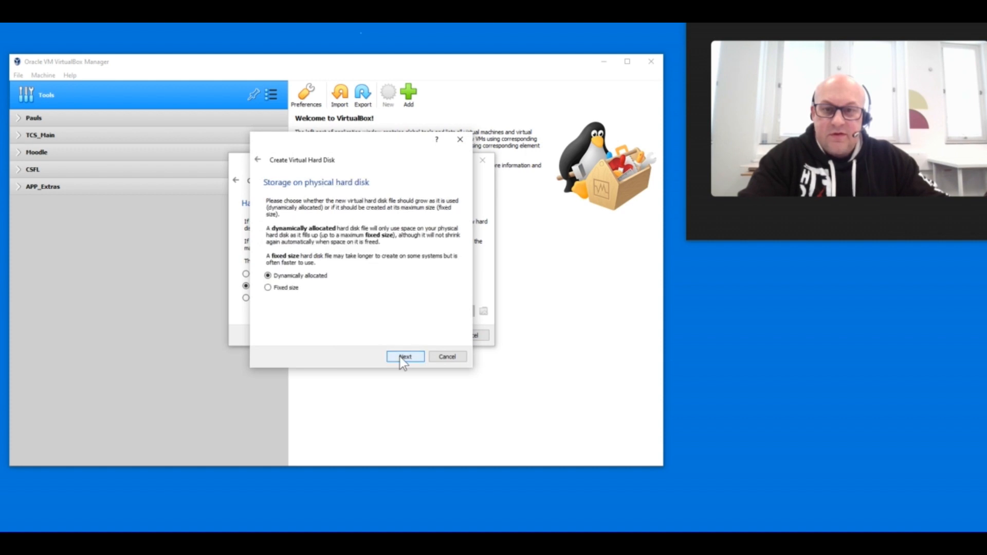
pyautogui.click(400, 357)
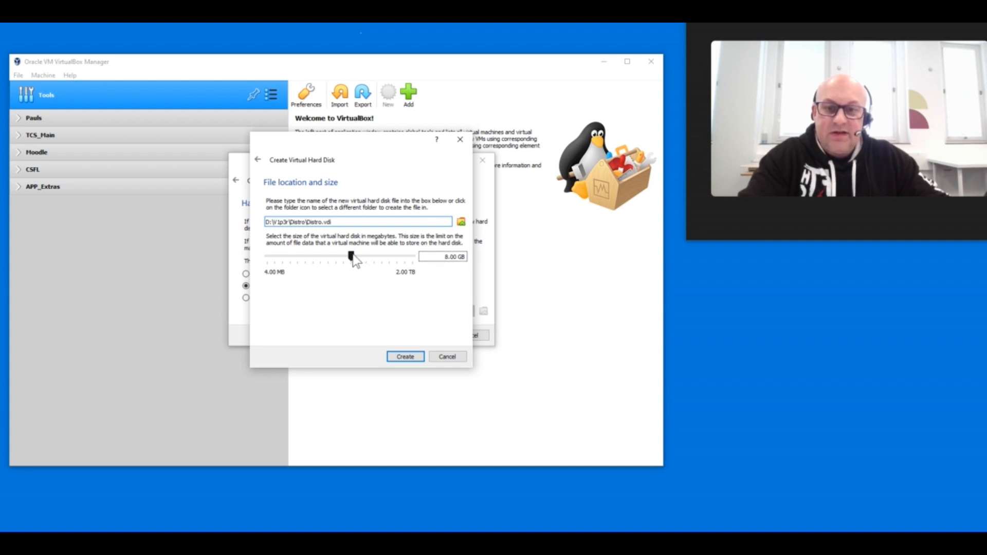
pyautogui.moveTo(353, 254); pyautogui.dragTo(388, 258)
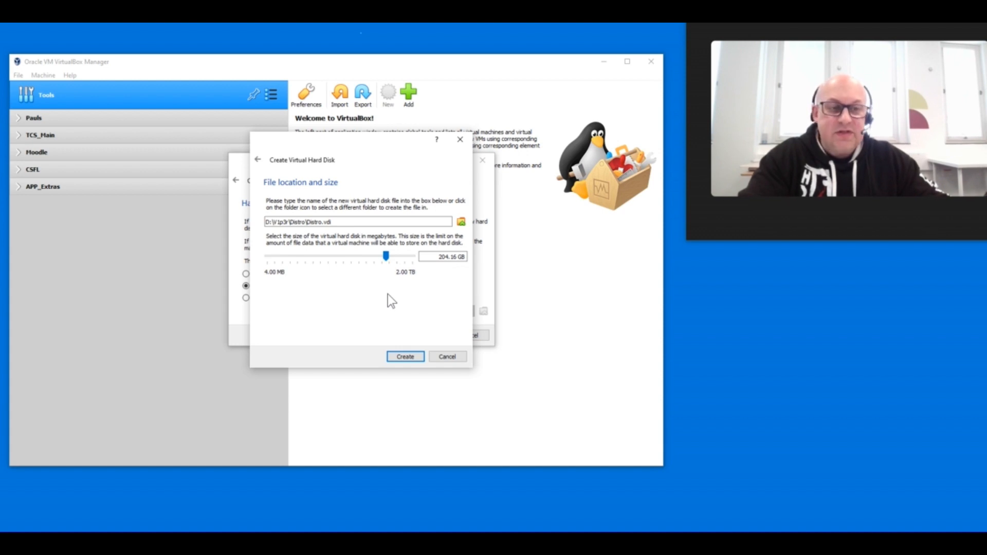
pyautogui.click(408, 360)
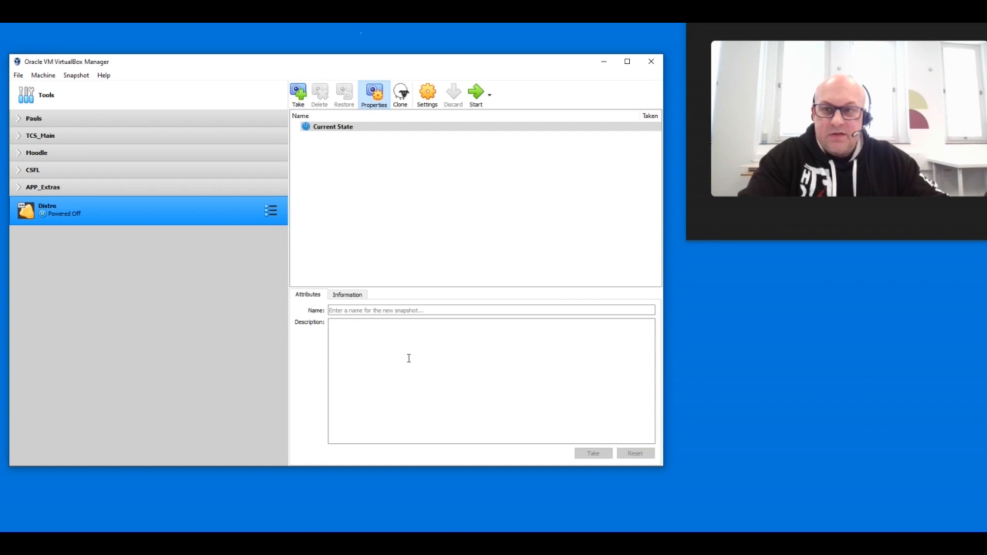
# - Attach kali-linux-2024.1-installer-amd64.iso to the Distro machine's empty optical drive and save the storage settings
pyautogui.rightClick(160, 215)
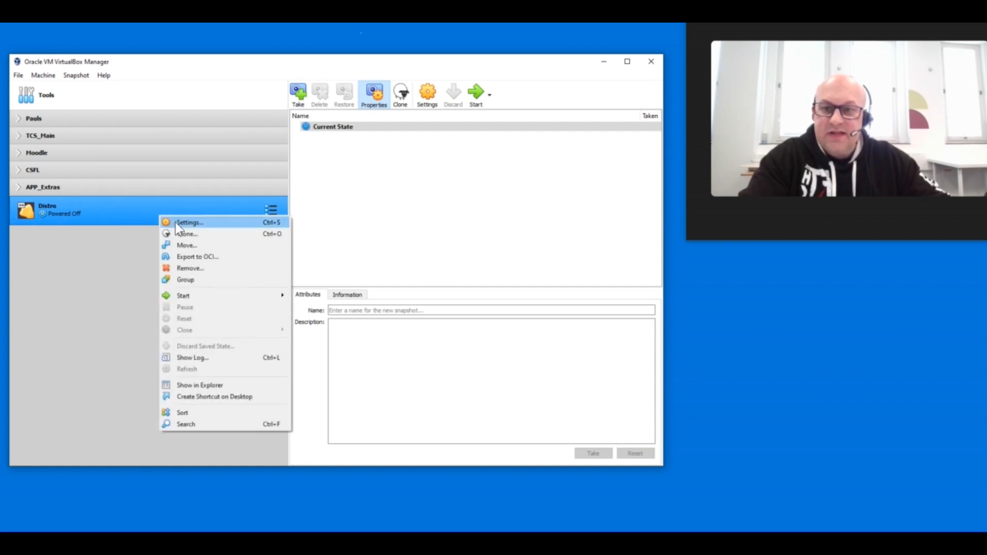
pyautogui.click(179, 224)
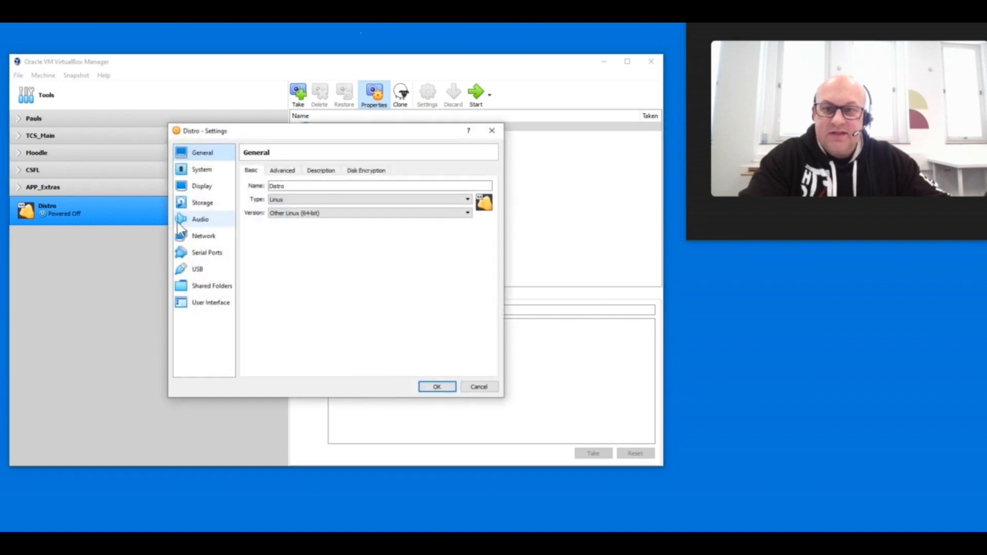
pyautogui.click(203, 202)
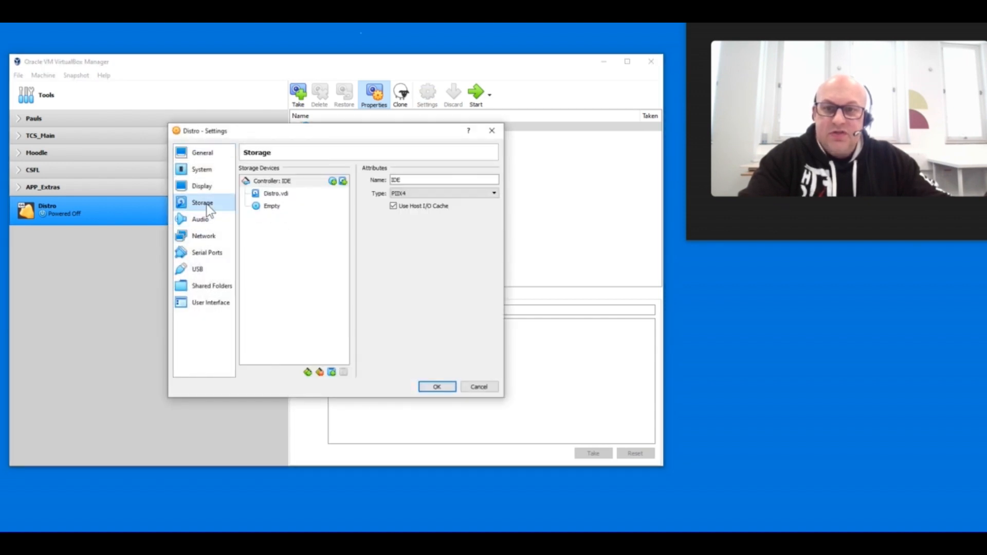
pyautogui.click(276, 207)
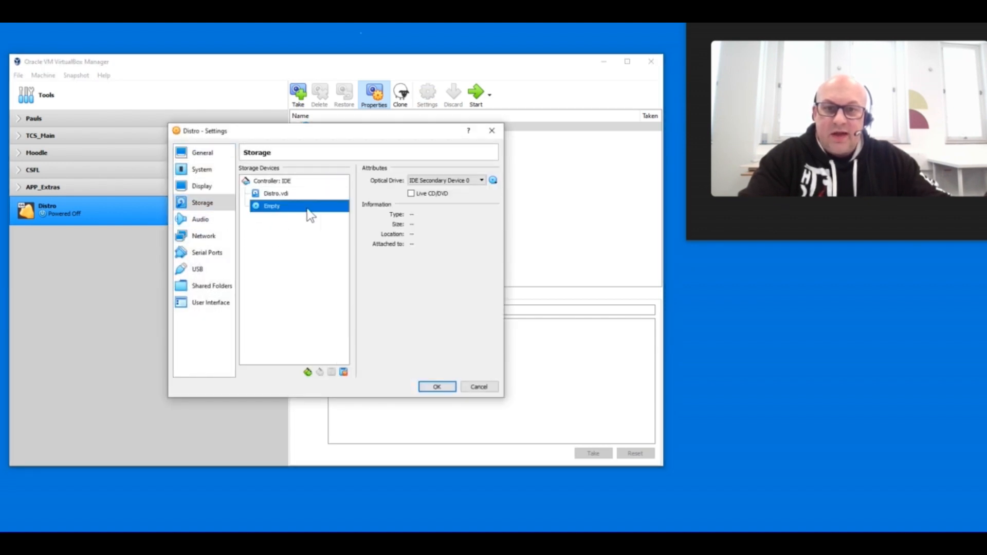
pyautogui.click(493, 180)
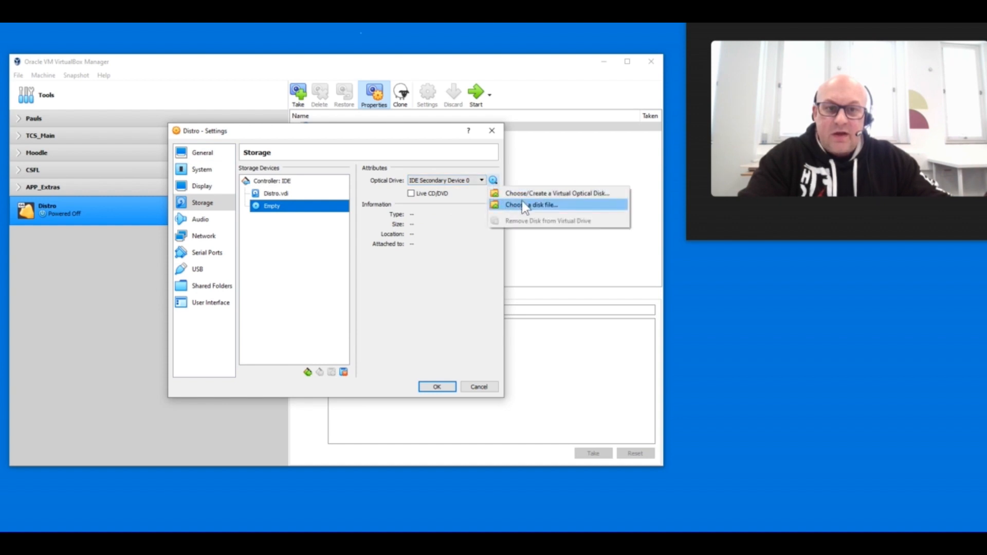
pyautogui.click(522, 203)
pyautogui.click(395, 227)
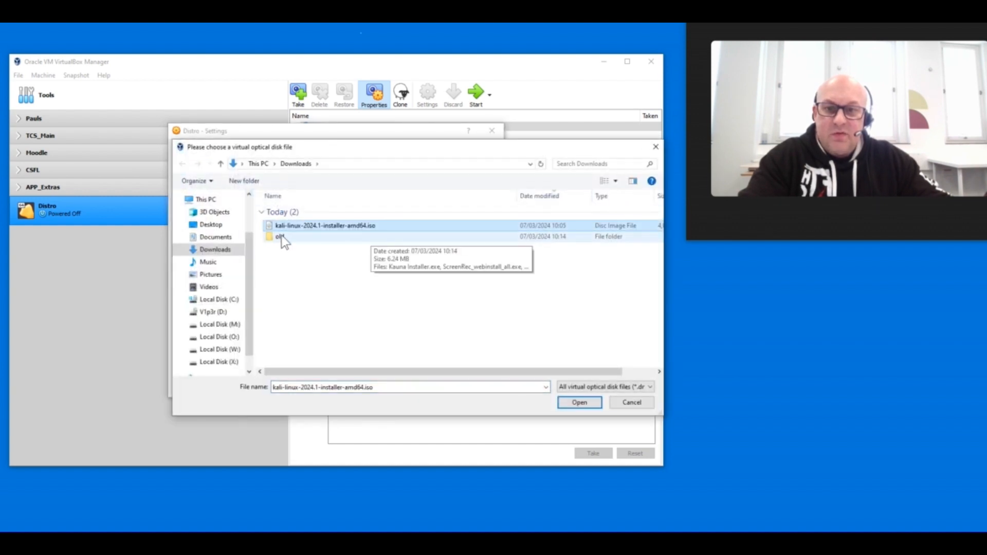
pyautogui.click(568, 400)
pyautogui.click(442, 389)
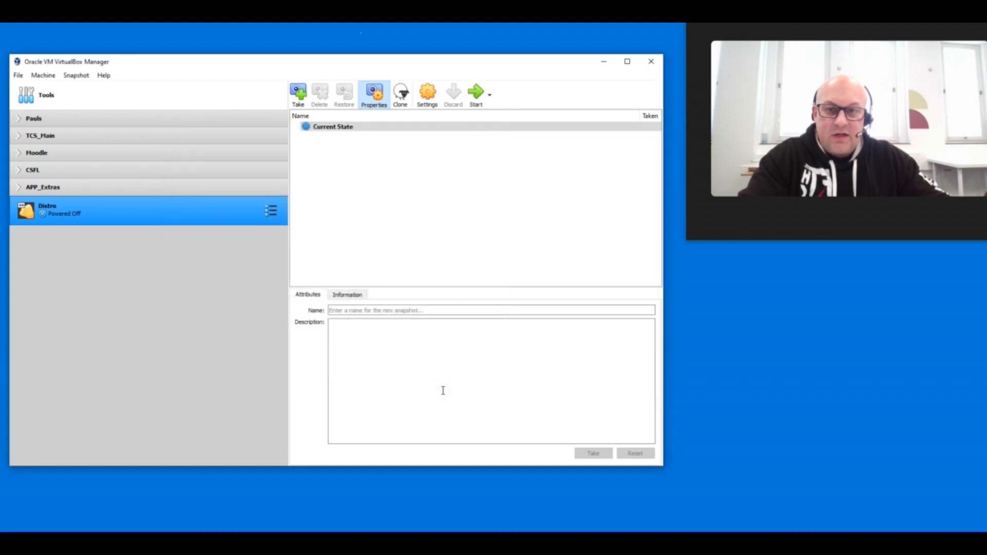
# - Start the Distro virtual machine and launch Graphical install from the Kali Linux installer menu
pyautogui.doubleClick(136, 207)
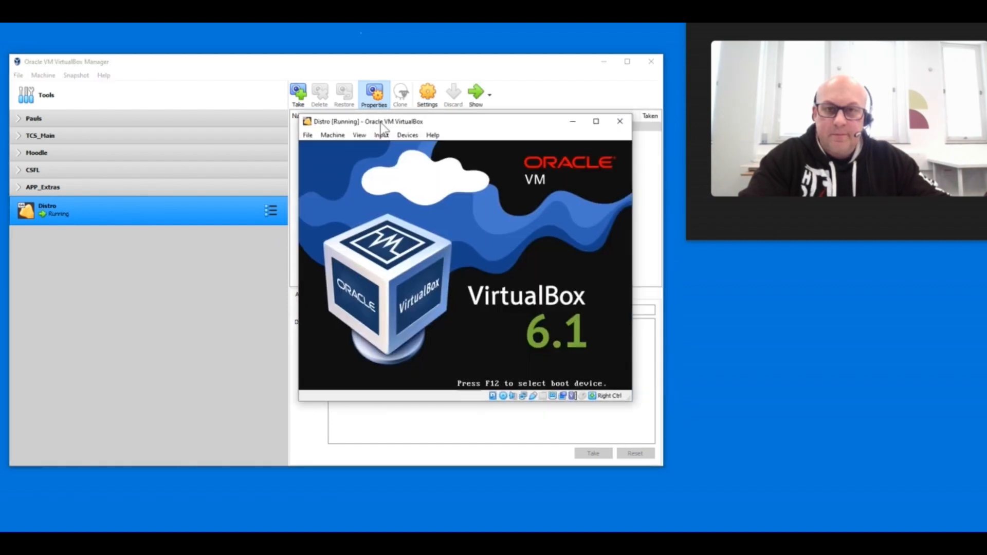
pyautogui.moveTo(380, 123); pyautogui.dragTo(218, 31)
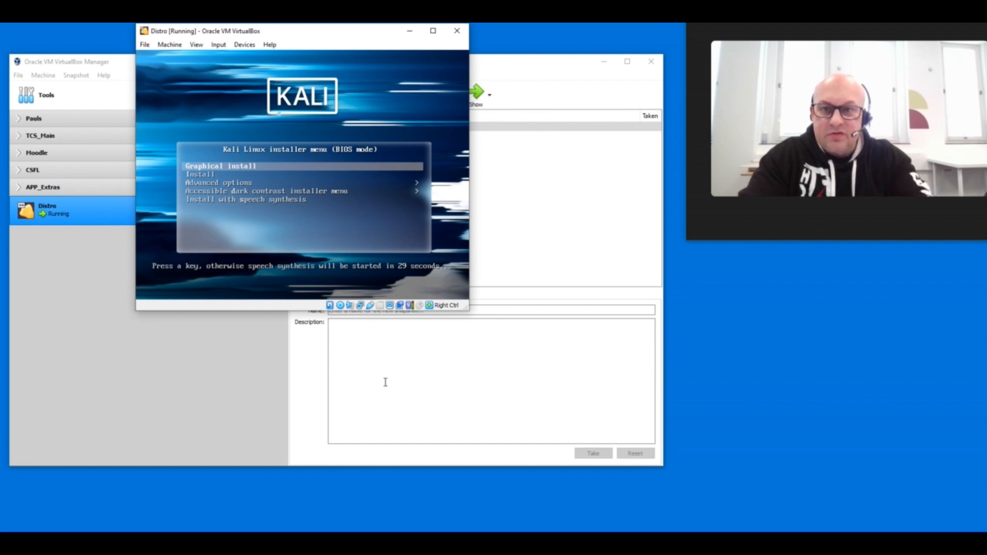
pyautogui.press('Return')
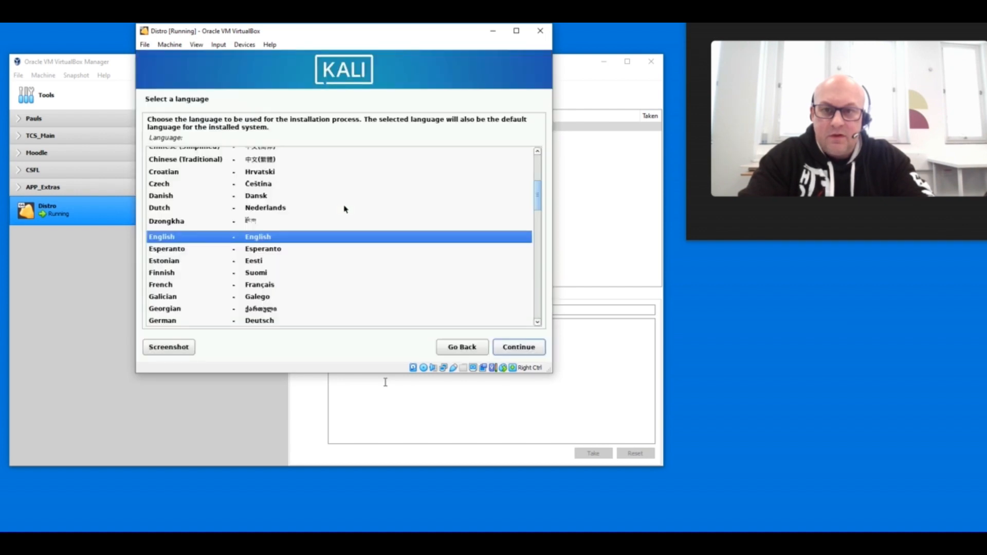
# - Set the installation language to English, the location to United Kingdom and the keymap to British English
pyautogui.press('Return')
pyautogui.press('Up')
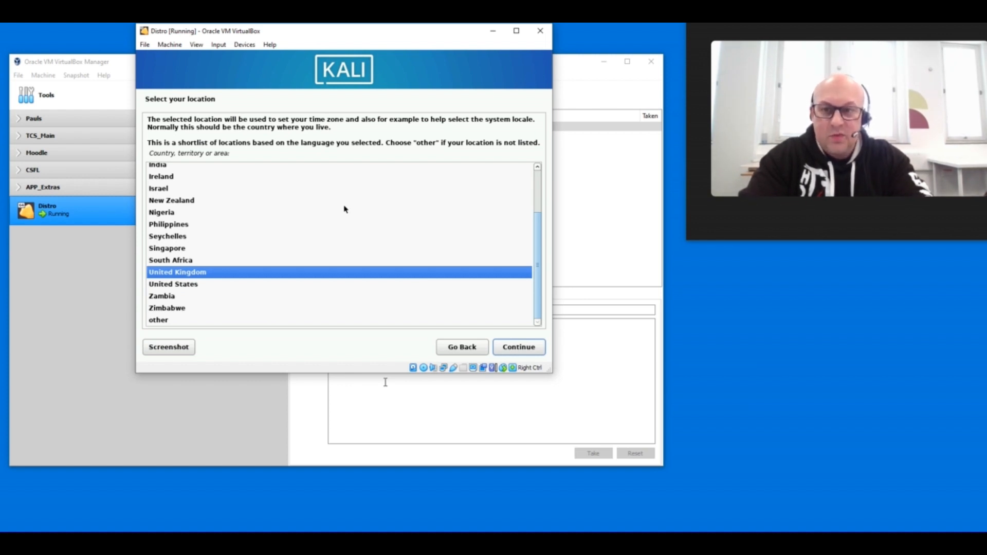
pyautogui.press('Return')
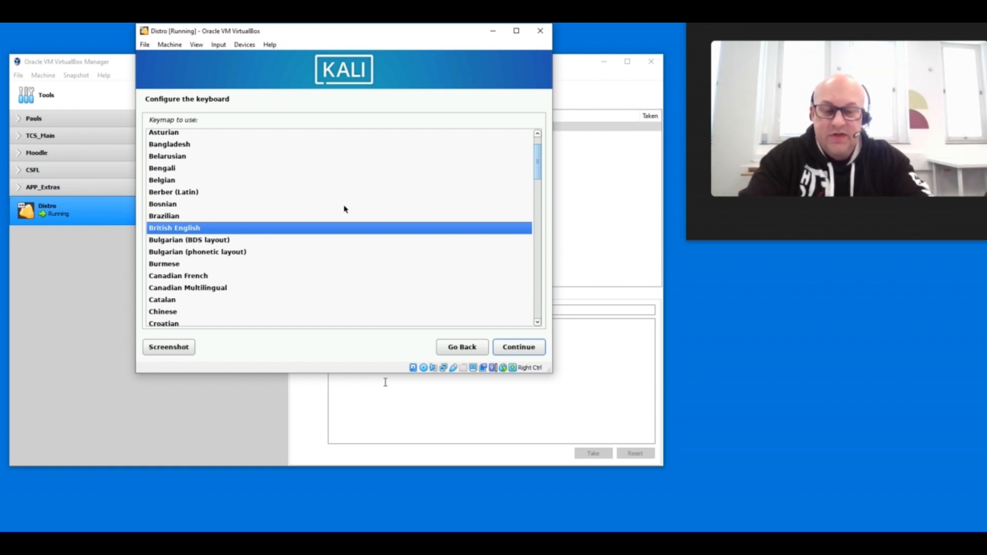
pyautogui.press('Return')
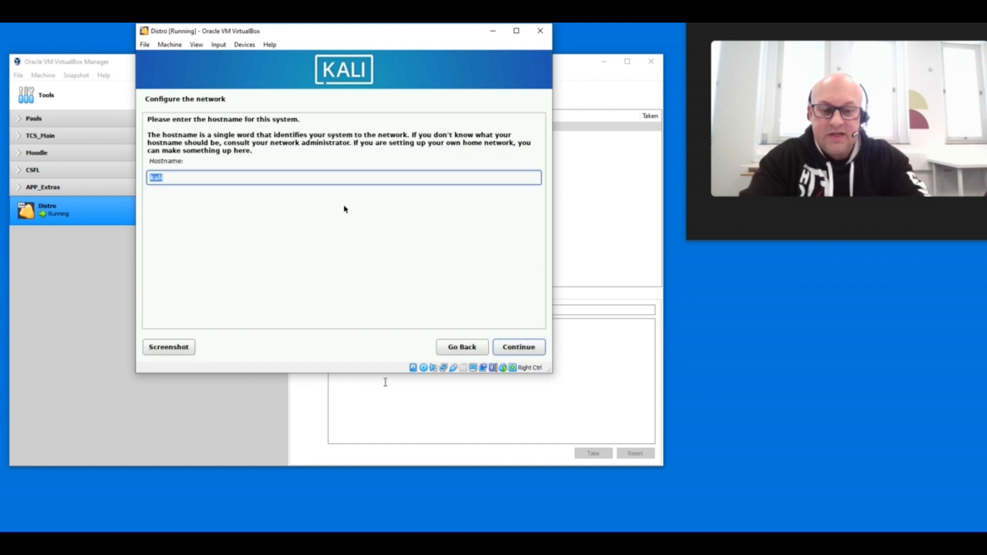
# - Set the system's hostname to Distro and its domain name to Domain
pyautogui.write('Distro')
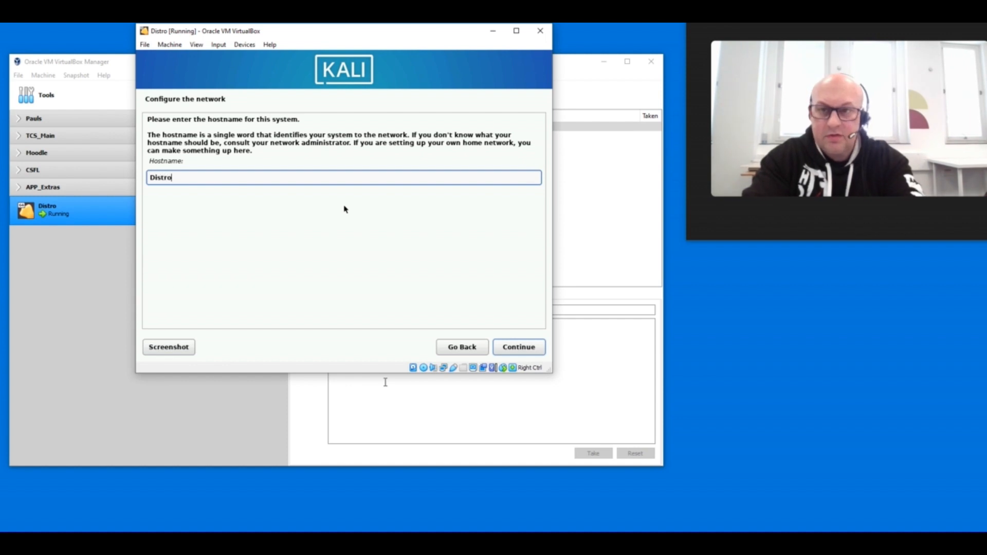
pyautogui.click(523, 346)
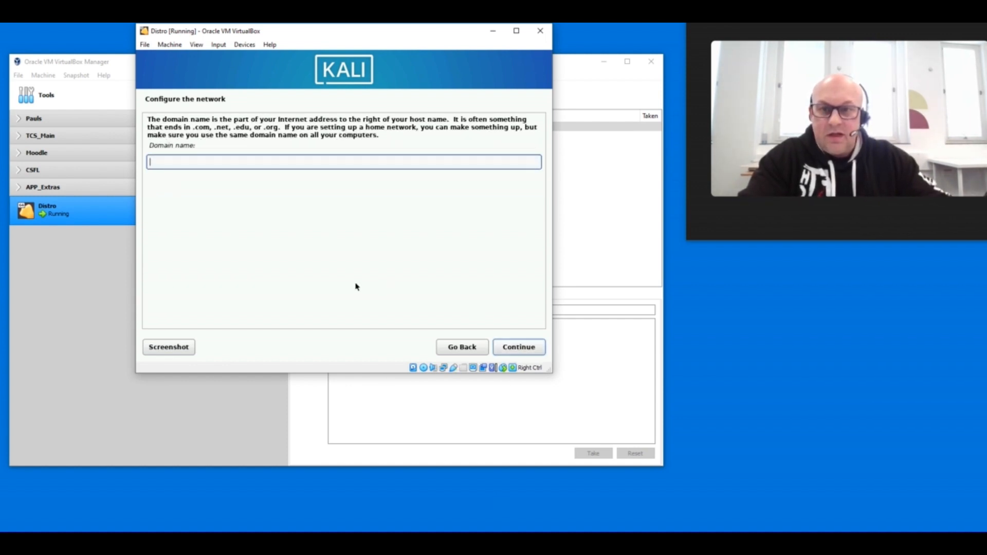
pyautogui.write('Domain')
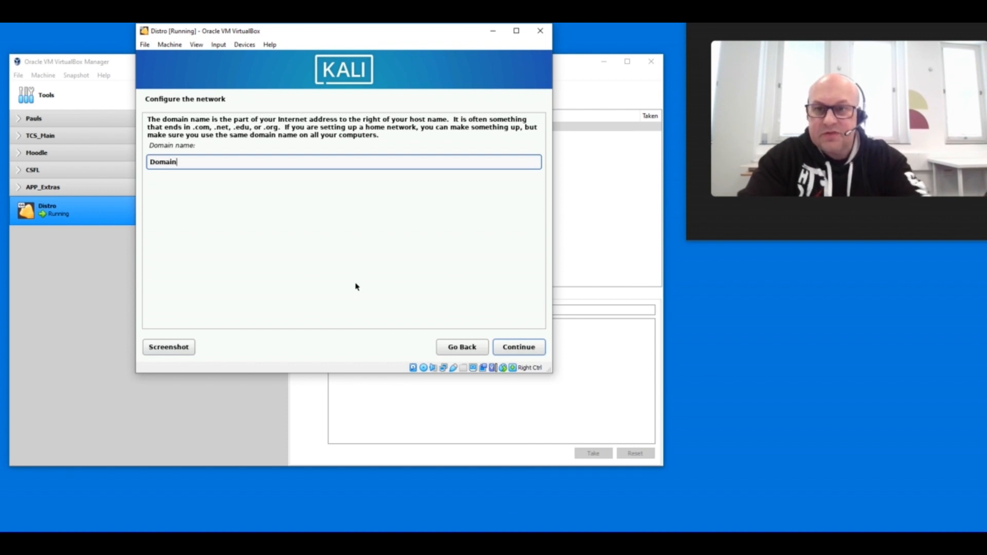
pyautogui.click(533, 348)
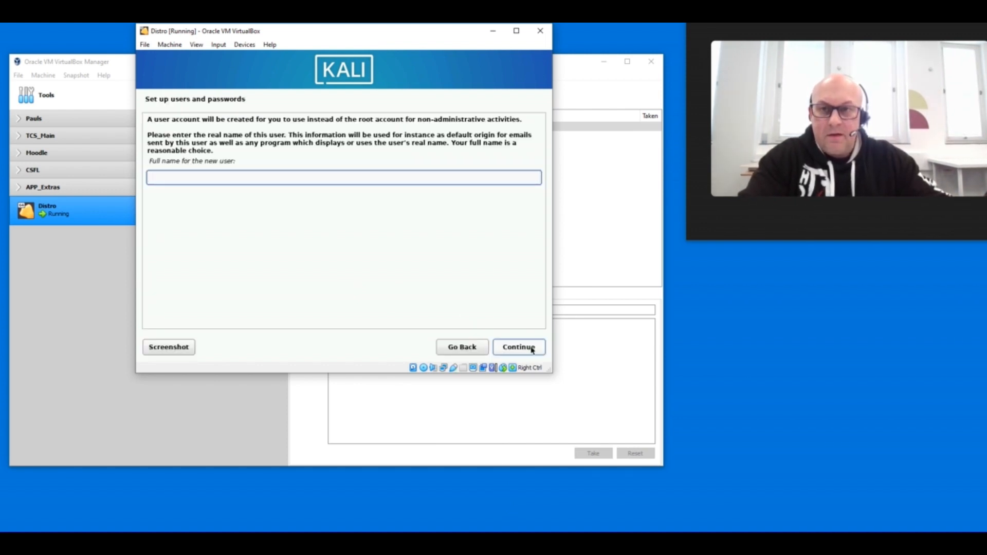
# - Set the new user's full name to me and accept the suggested account username
pyautogui.write('me')
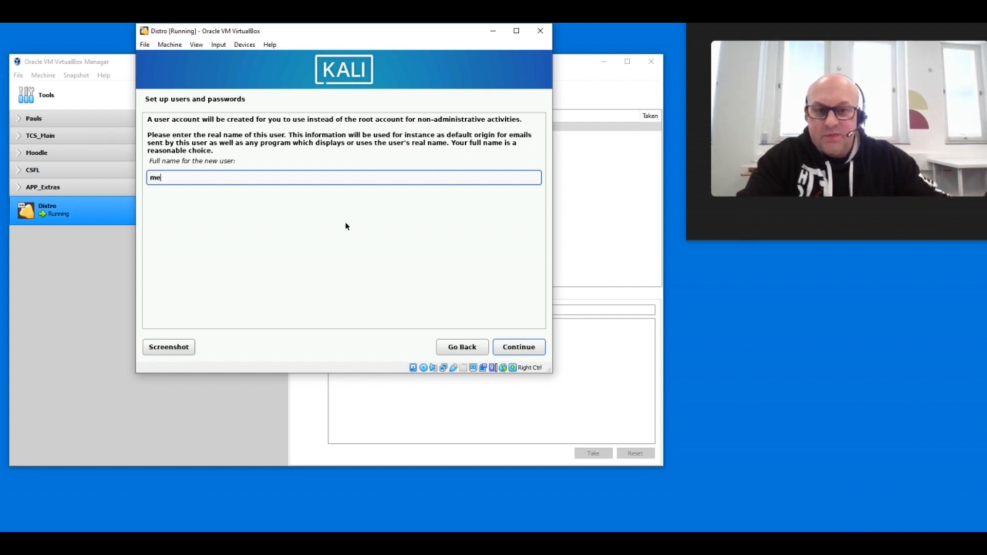
pyautogui.click(535, 348)
pyautogui.click(534, 347)
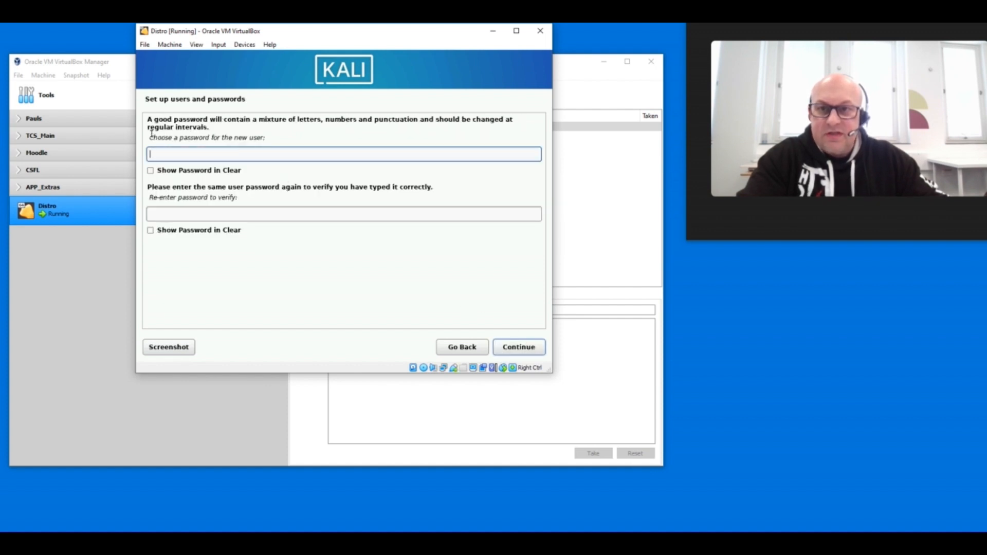
# - Try to set the new user's password by entering it in both the password and verification fields
pyautogui.write('ka')
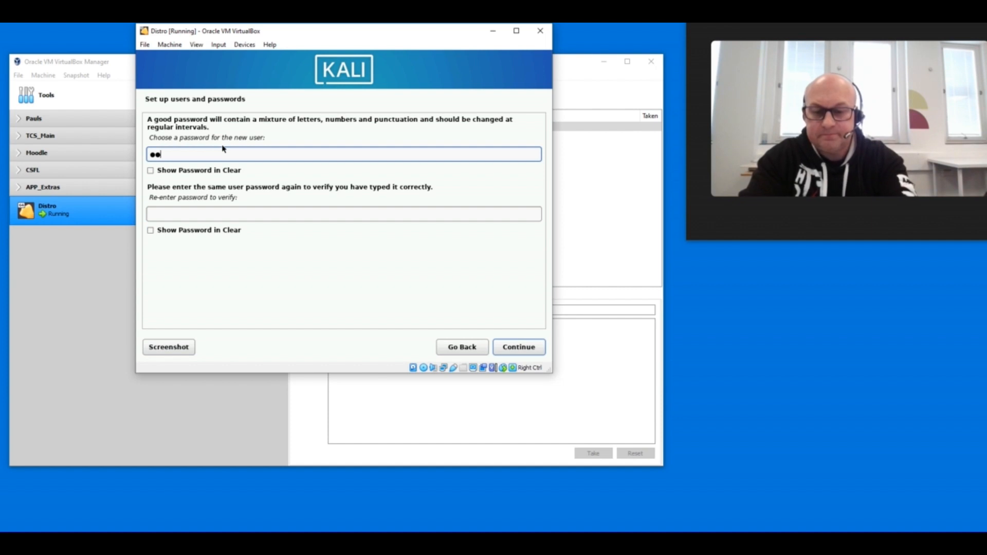
pyautogui.write('●●●●●●')
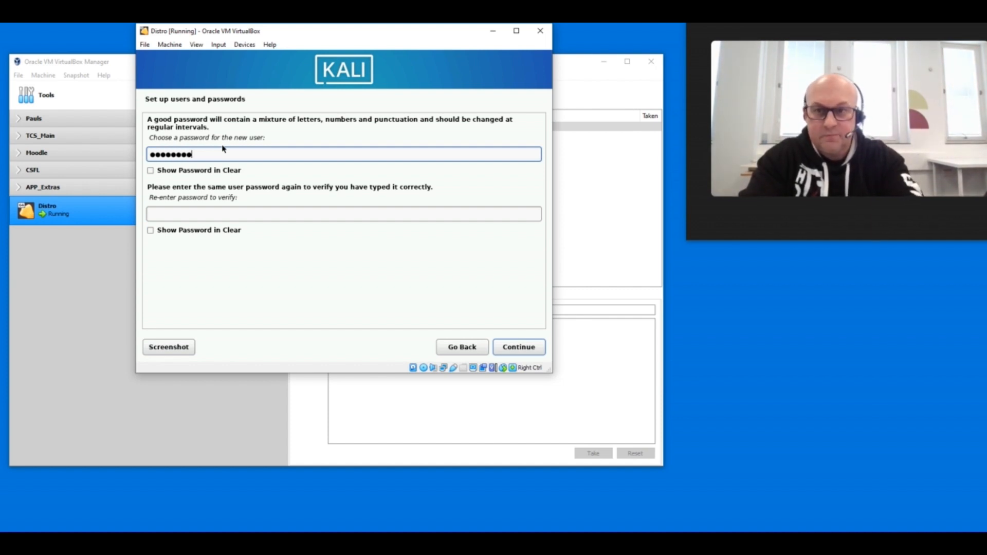
pyautogui.write('●')
pyautogui.press('Tab')
pyautogui.press('Tab')
pyautogui.write('●●●●')
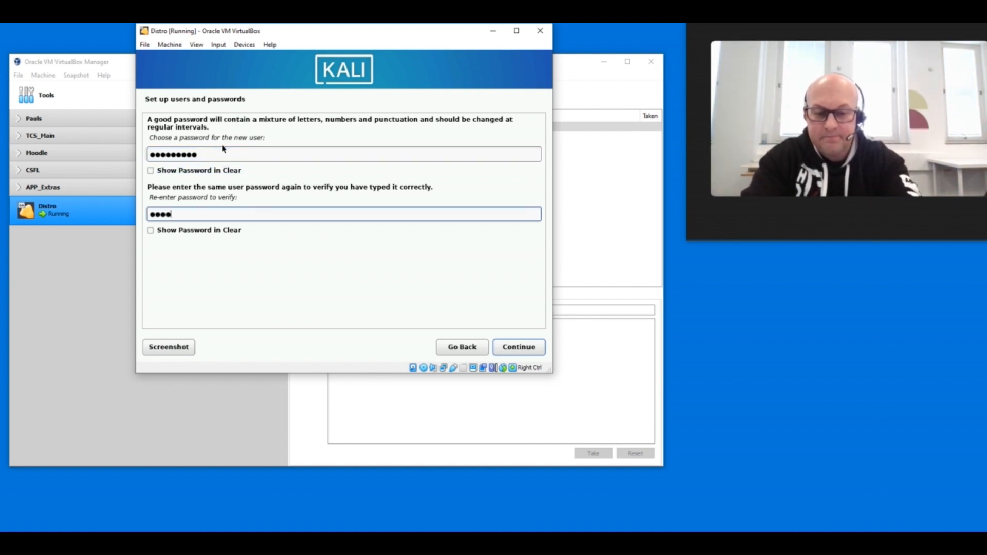
pyautogui.write('●●●●●●')
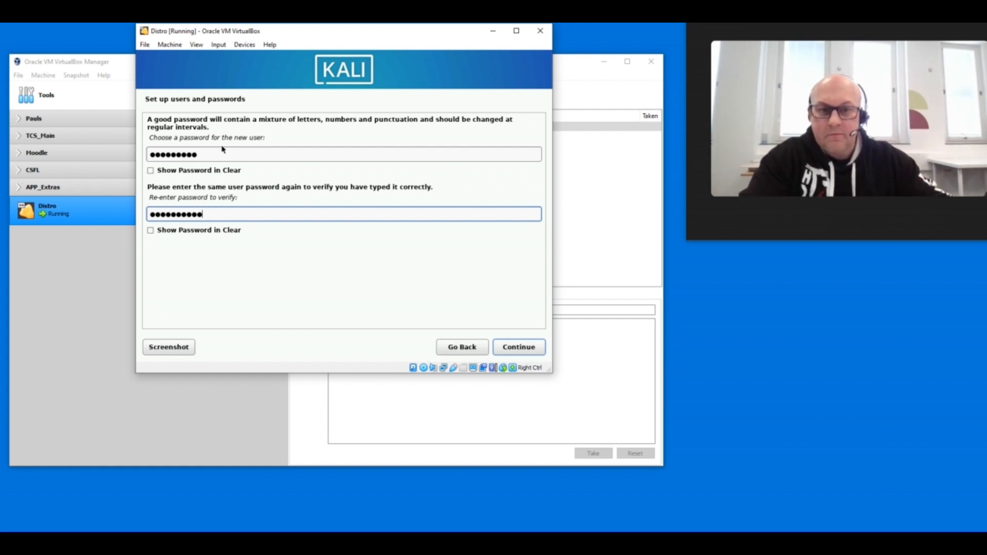
pyautogui.click(508, 348)
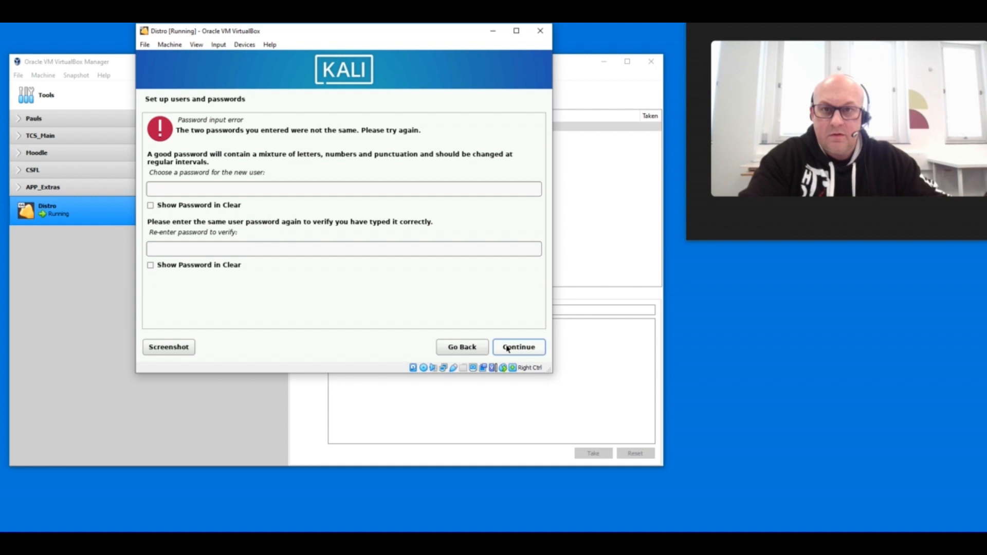
# - Enter the new user's password again with a matching verification entry and submit it
pyautogui.click(301, 189)
pyautogui.write('●')
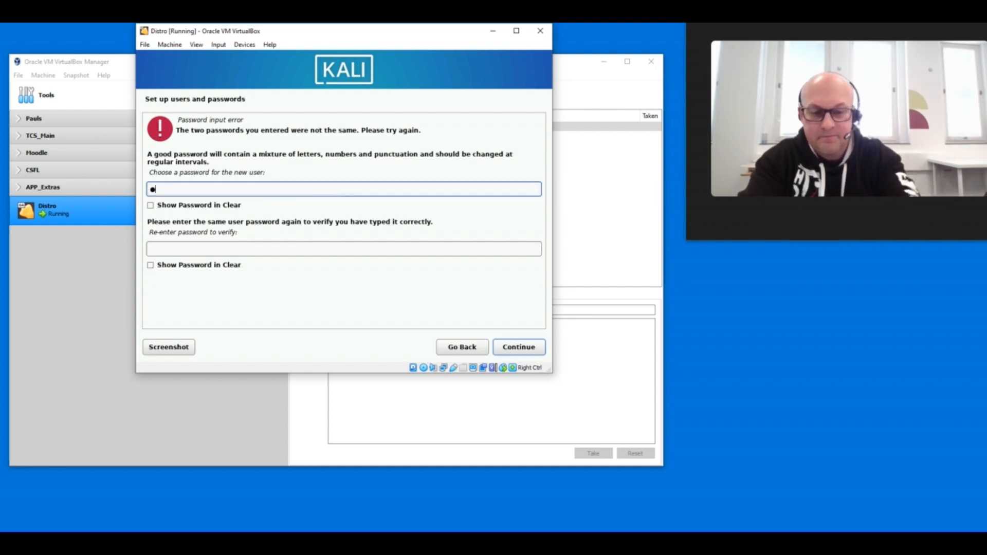
pyautogui.write('●●●●●●●●●')
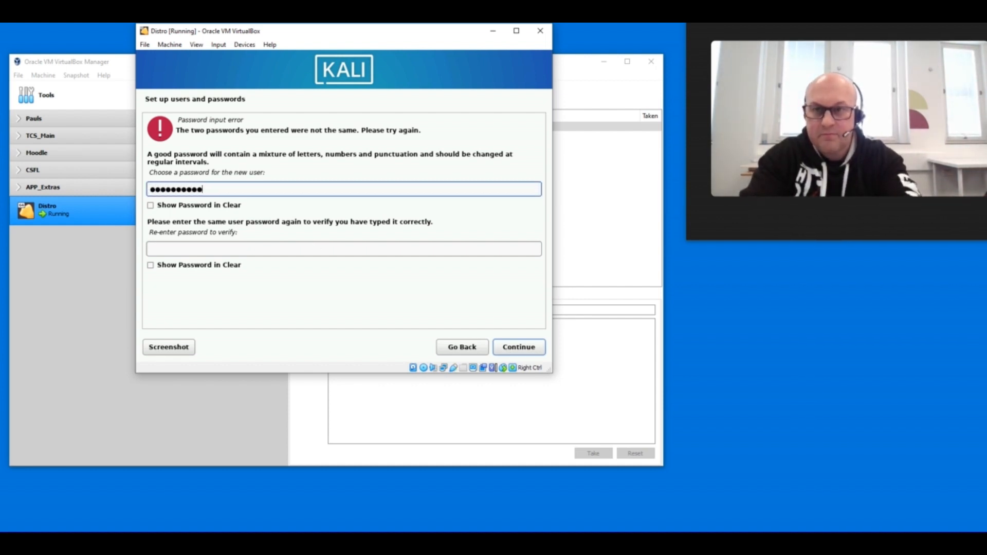
pyautogui.press('Tab')
pyautogui.write('●●●●●●●●●')
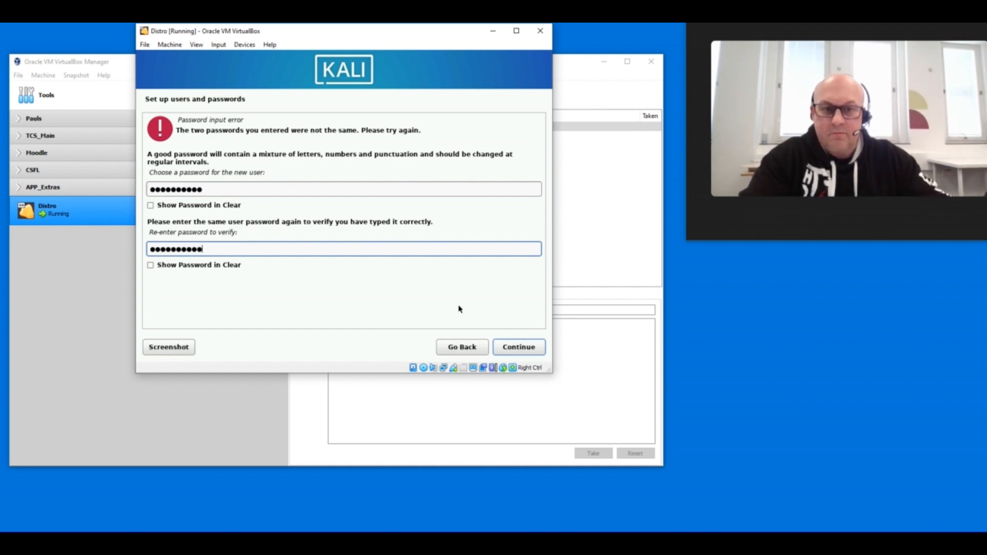
pyautogui.click(519, 347)
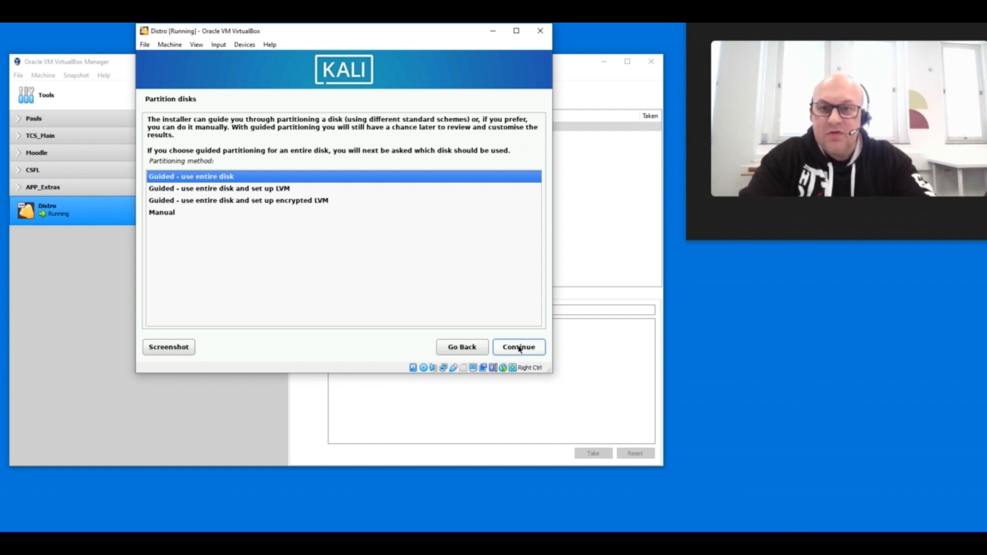
# - Choose guided partitioning of the entire VBOX HARDDISK (sda) with all files in one partition
pyautogui.press('Down')
pyautogui.press('Down')
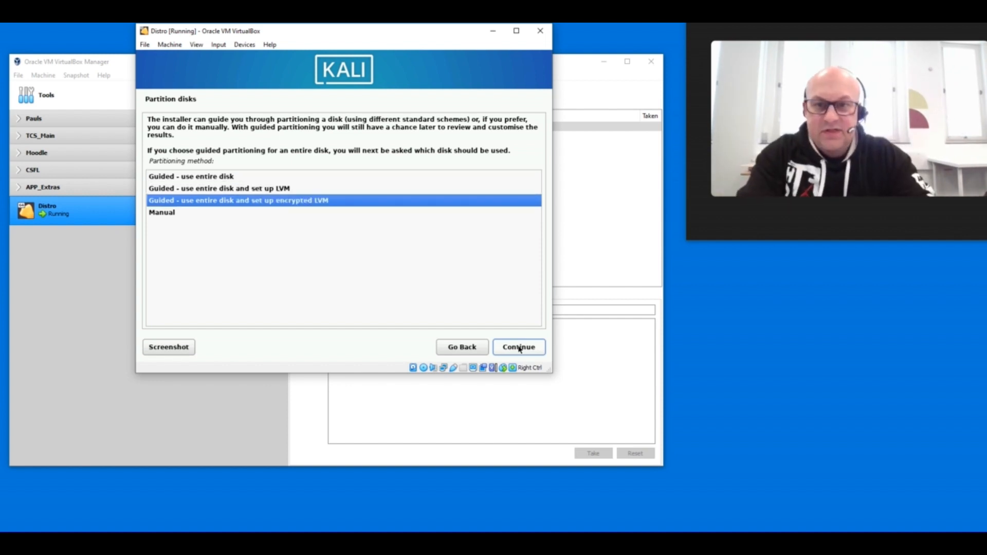
pyautogui.press('Up')
pyautogui.press('Up')
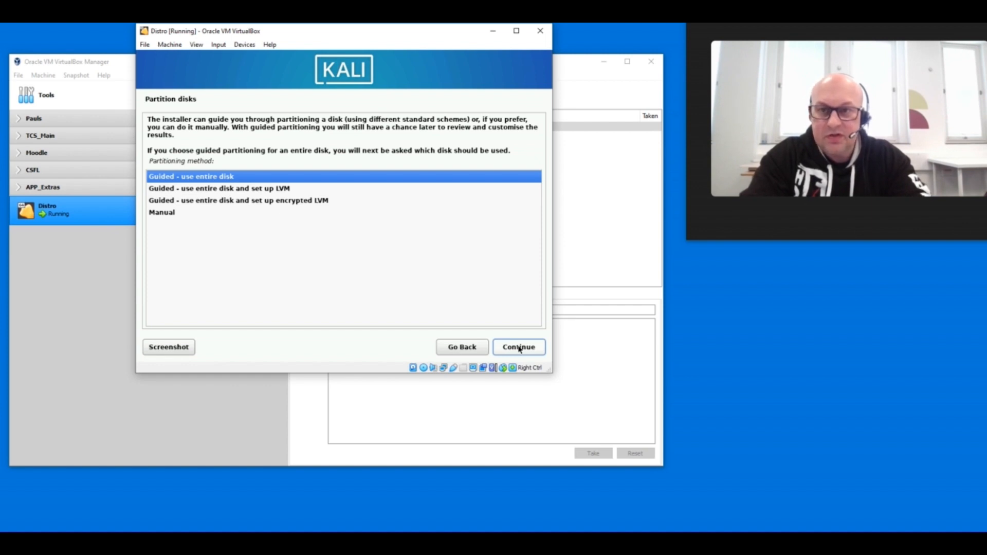
pyautogui.click(519, 347)
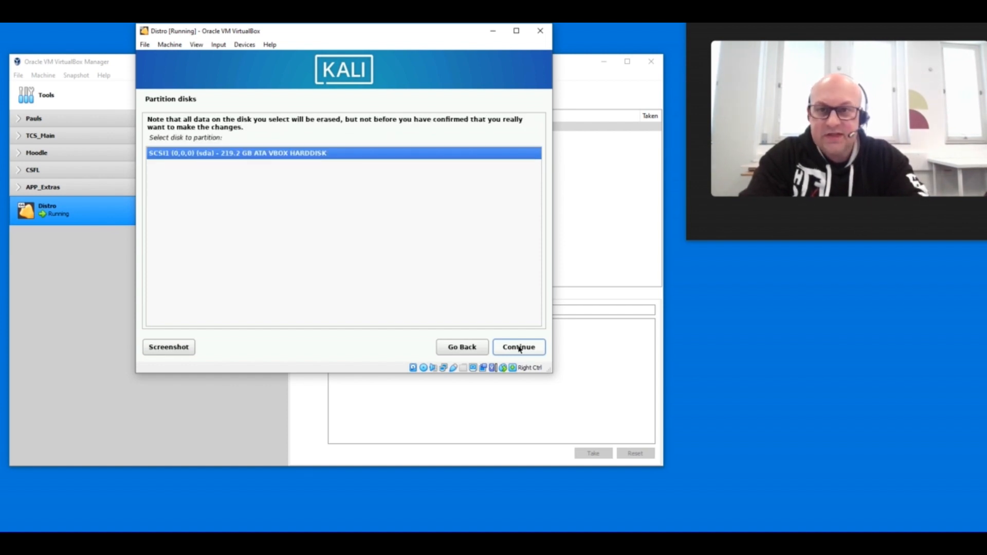
pyautogui.click(518, 347)
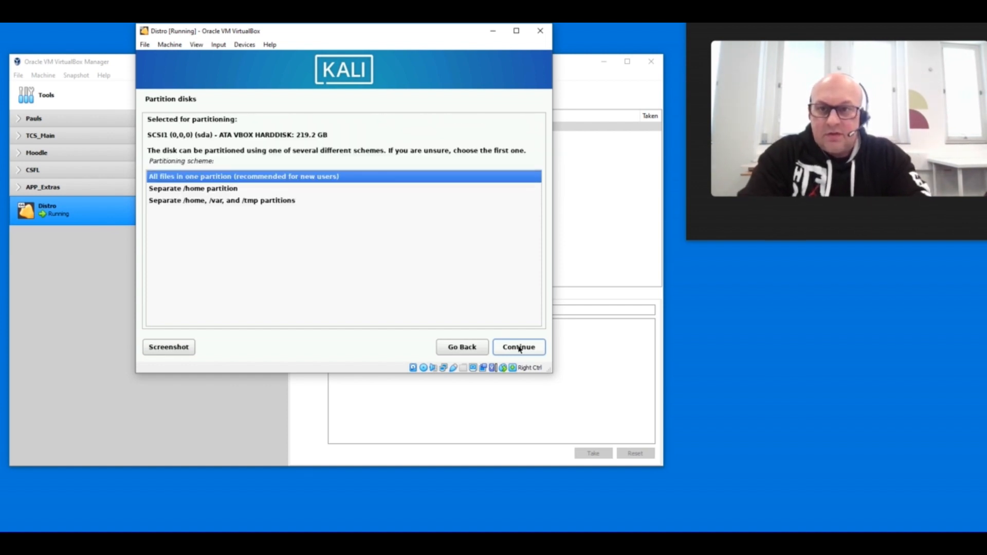
pyautogui.click(518, 348)
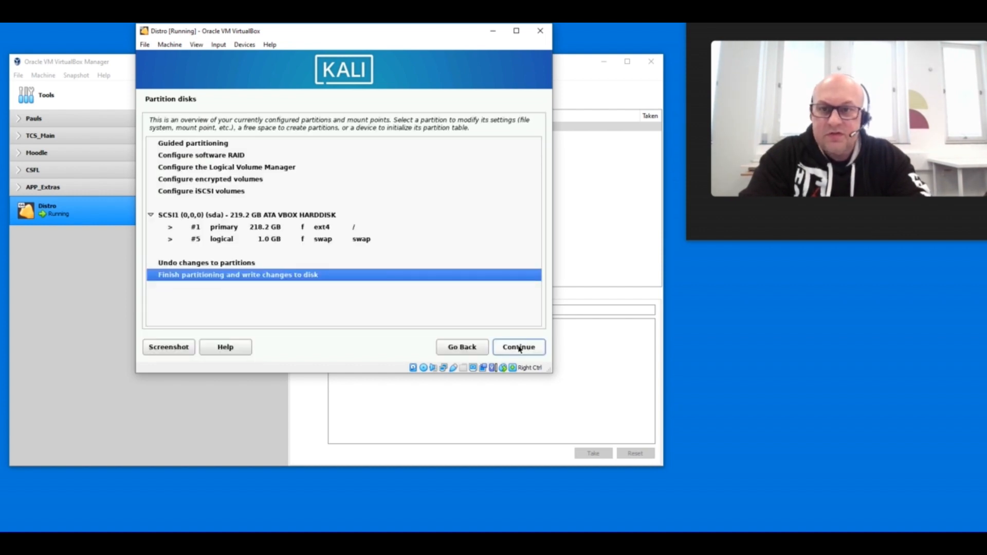
# - Finish partitioning and agree to write the partition changes to the disk
pyautogui.click(519, 348)
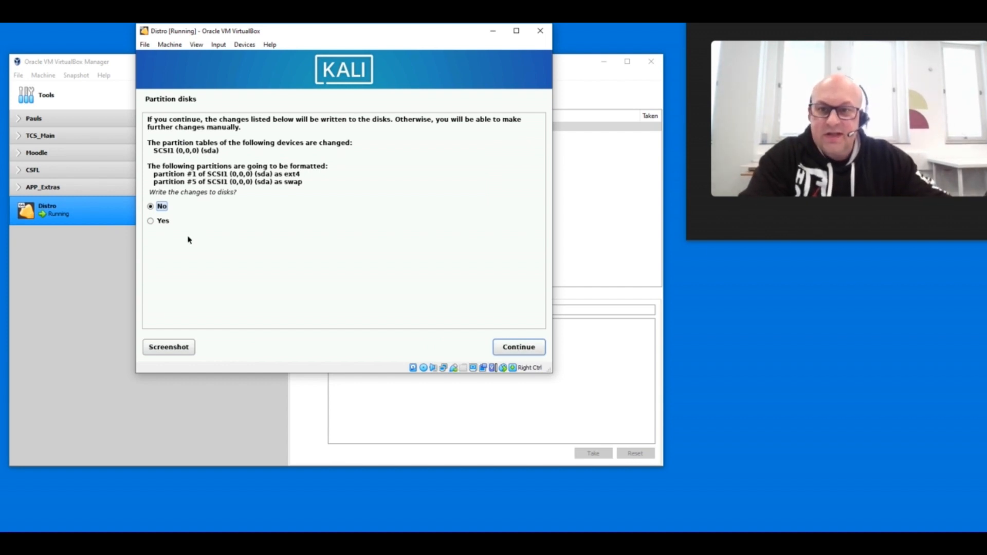
pyautogui.click(164, 222)
pyautogui.click(507, 347)
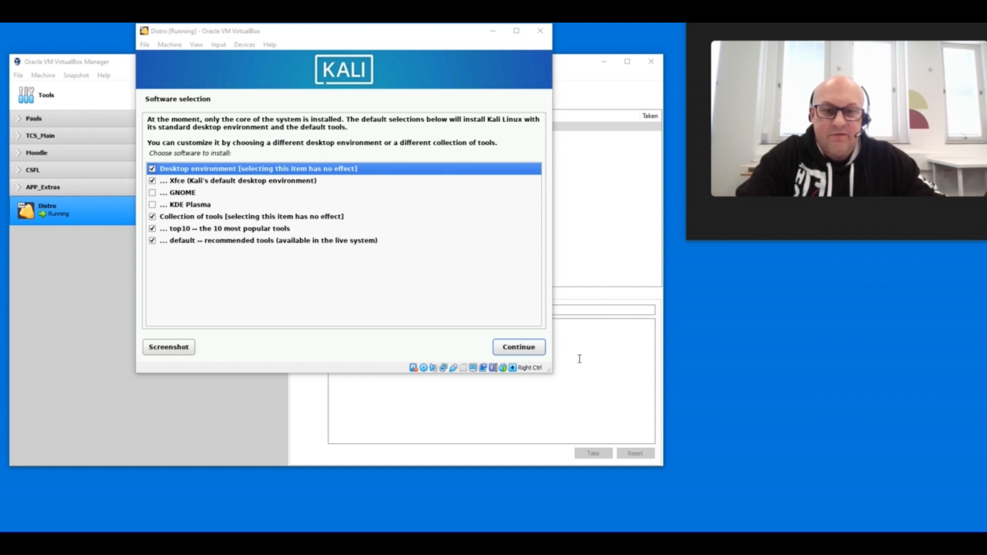
# - Install the default software selection with Xfce, and install the GRUB boot loader to /dev/sda
pyautogui.click(524, 352)
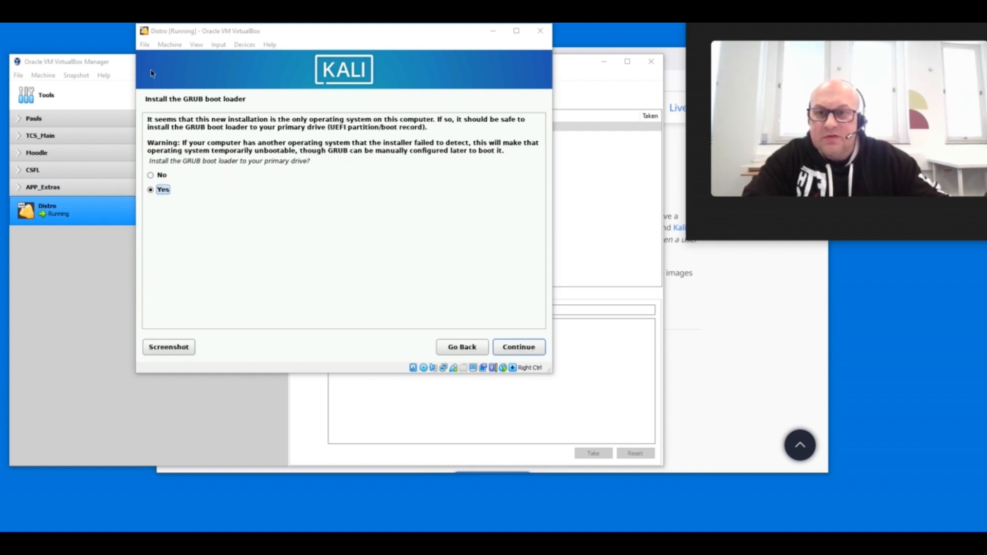
pyautogui.click(521, 348)
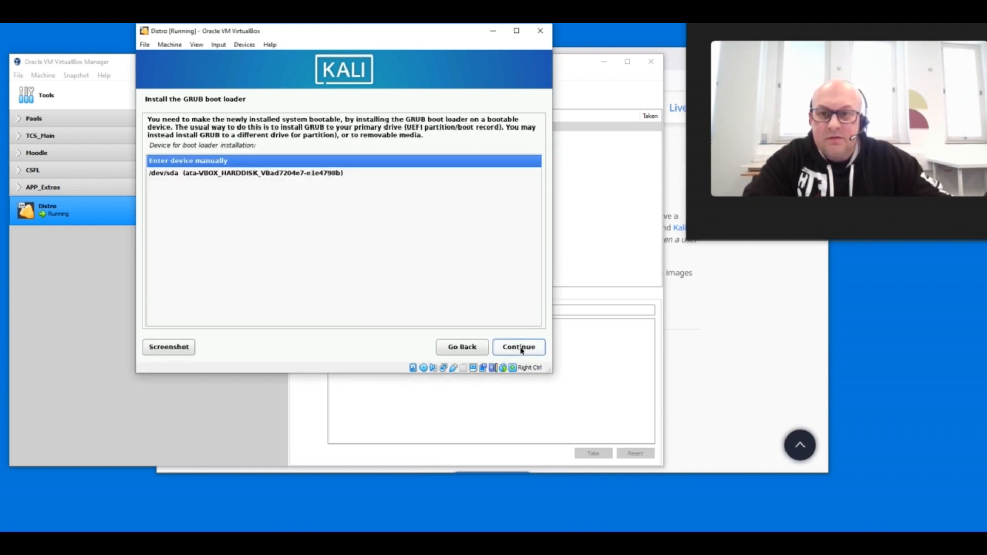
pyautogui.click(342, 173)
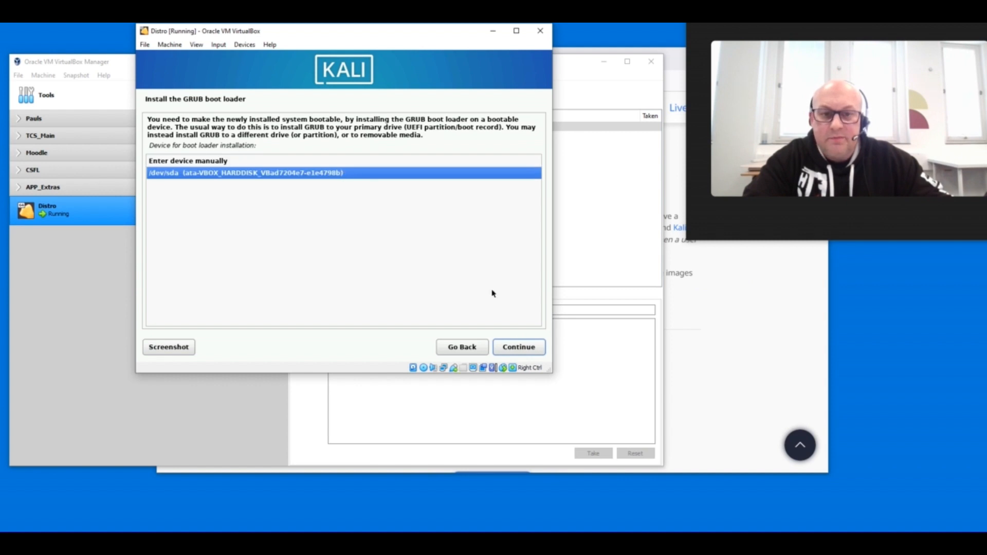
pyautogui.click(534, 350)
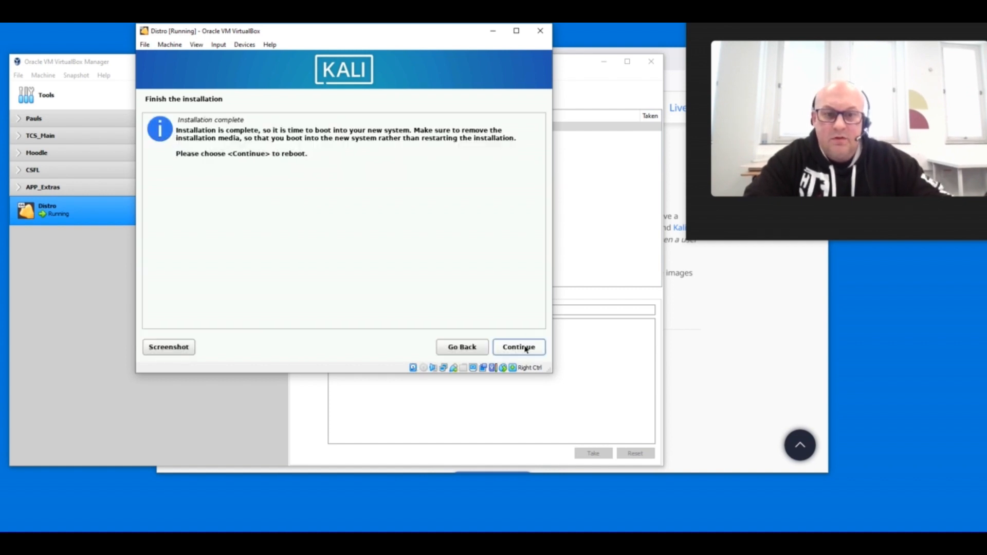
# - Reboot into the newly installed Kali system and move the Distro window to the desktop's left edge
pyautogui.click(525, 349)
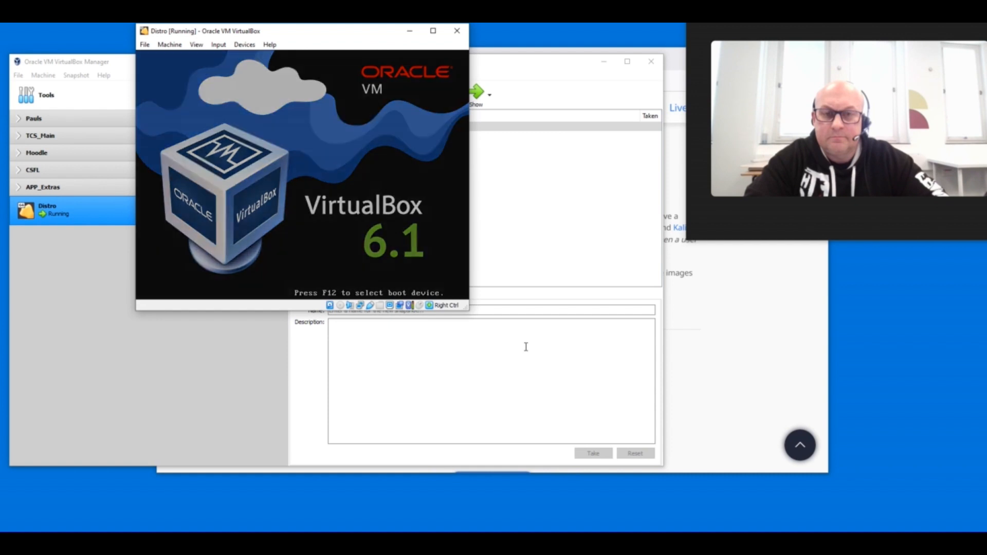
pyautogui.press('Return')
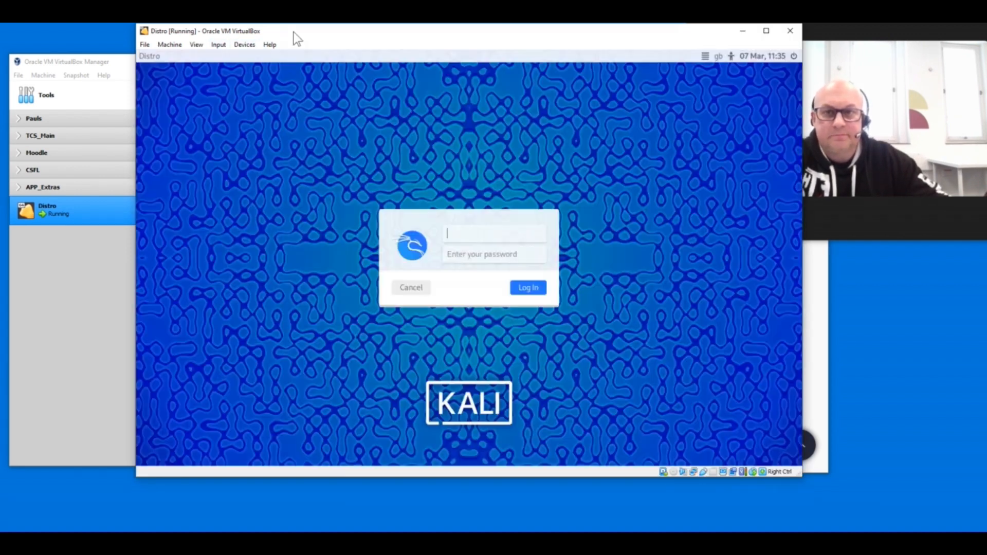
pyautogui.moveTo(294, 32); pyautogui.dragTo(163, 39)
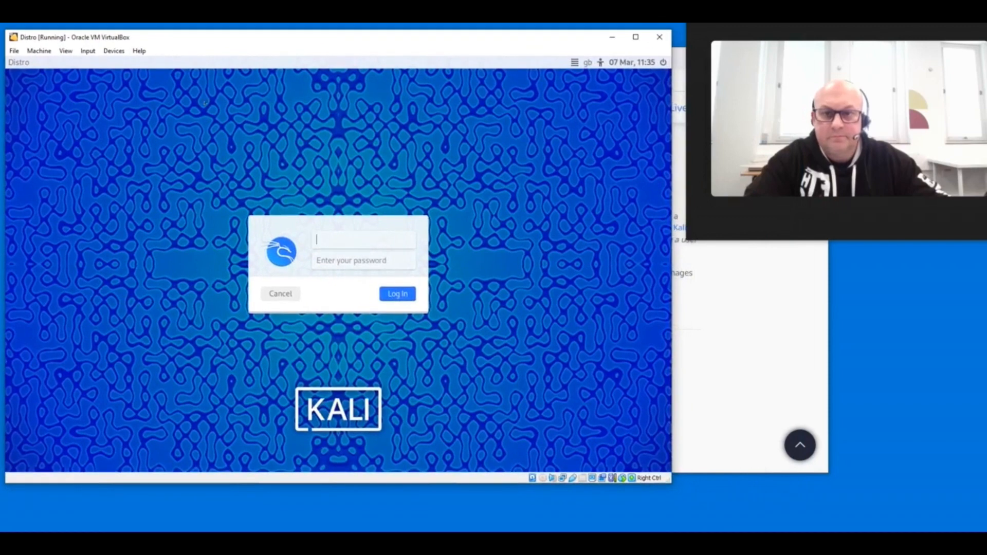
# - Log in to Kali as me with the account password and enlarge the Distro window
pyautogui.write('me')
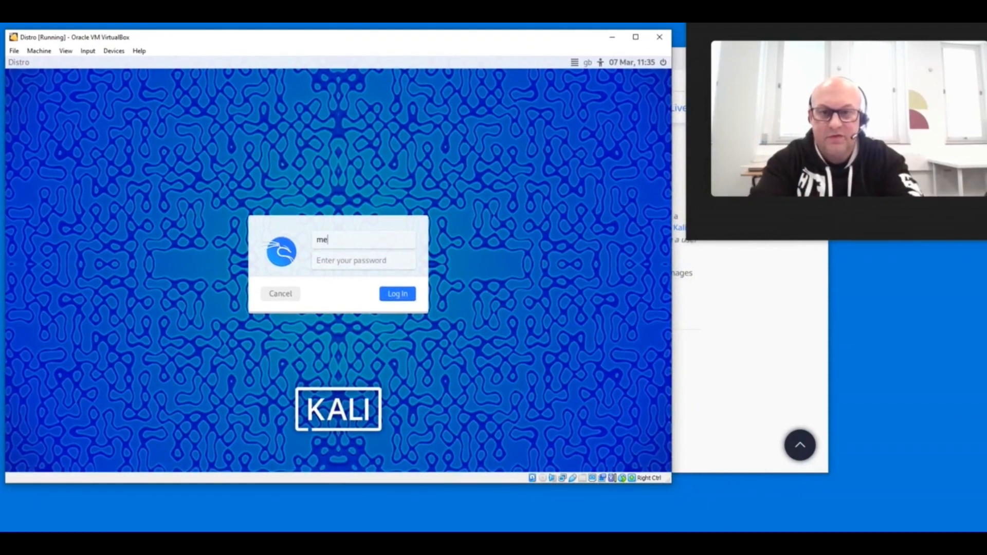
pyautogui.press('Return')
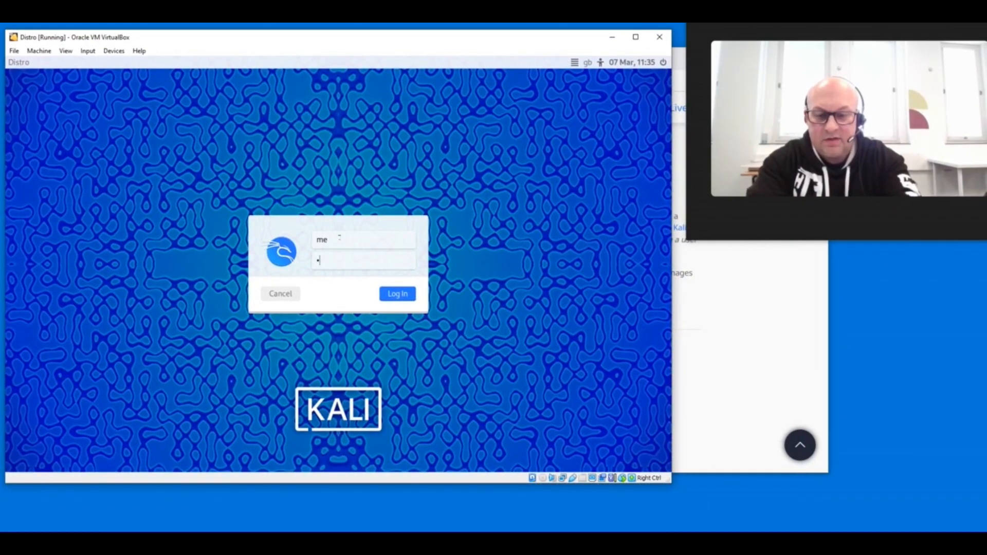
pyautogui.write('••')
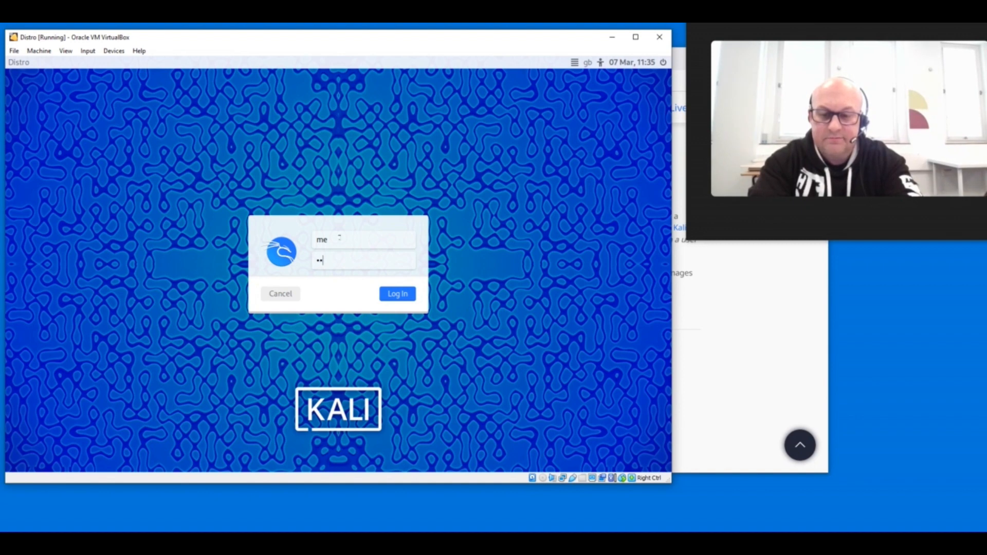
pyautogui.press('BackSpace')
pyautogui.press('BackSpace')
pyautogui.write('••••••')
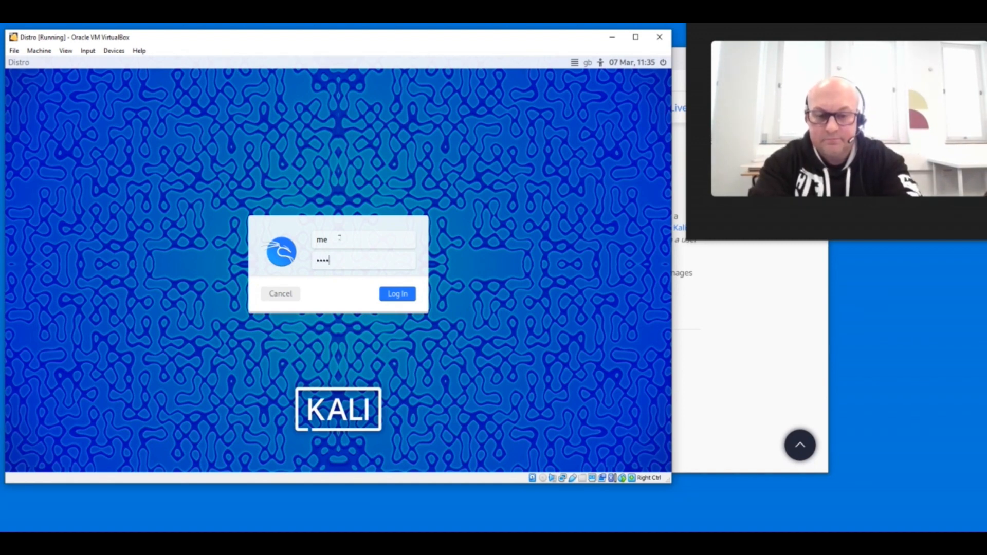
pyautogui.write('••••')
pyautogui.press('Return')
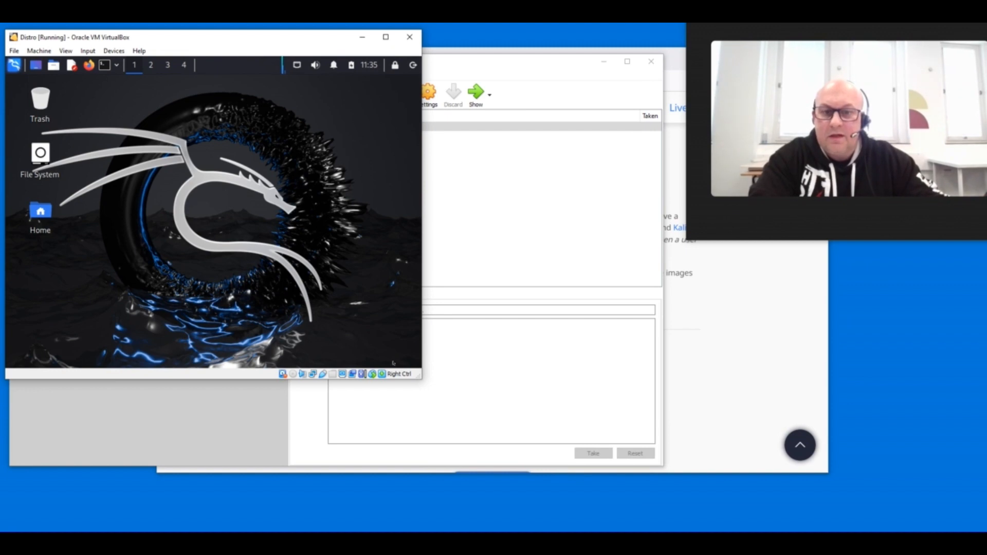
pyautogui.moveTo(418, 379); pyautogui.dragTo(613, 417)
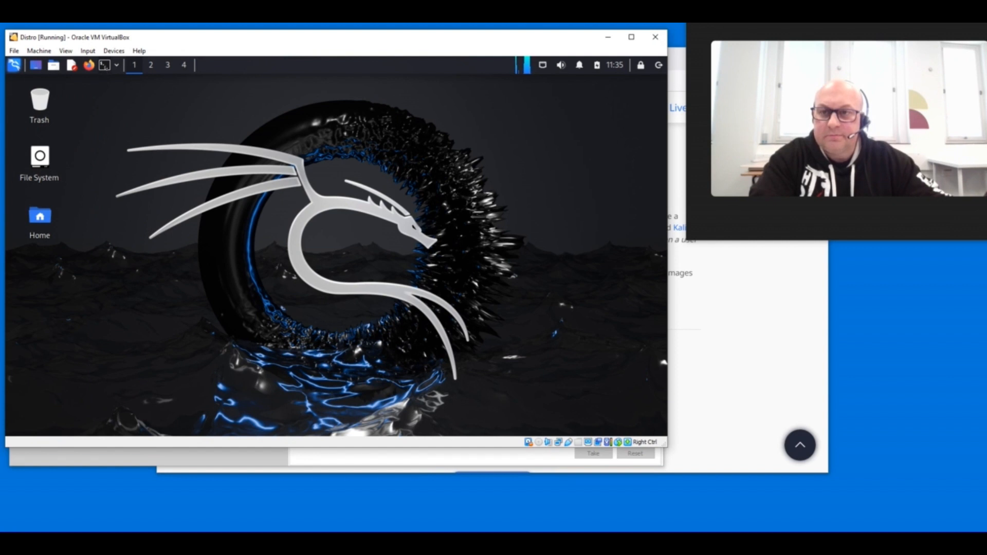
# - Run sudo passwd root in a terminal, authenticate with the account password, and enter and confirm a new root password
pyautogui.click(105, 66)
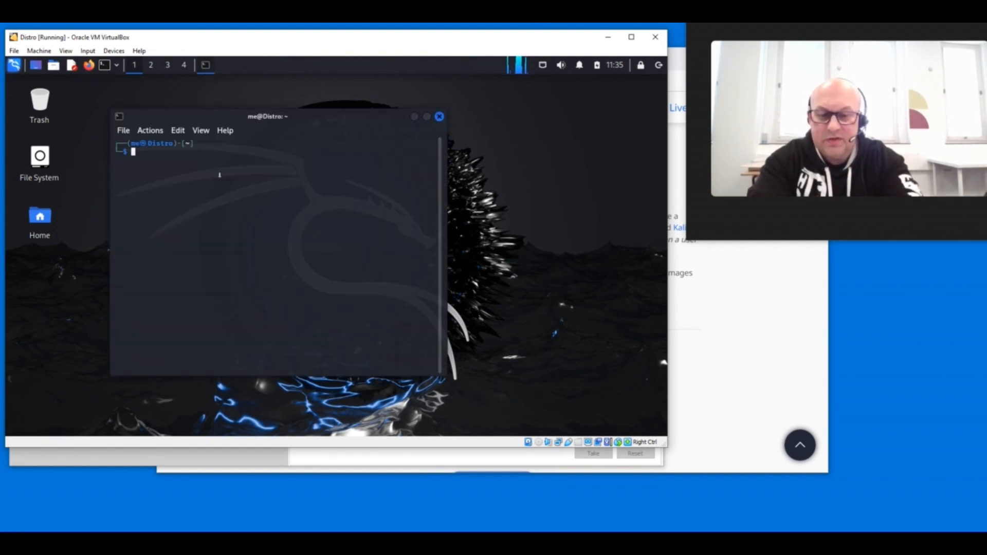
pyautogui.write('sudo')
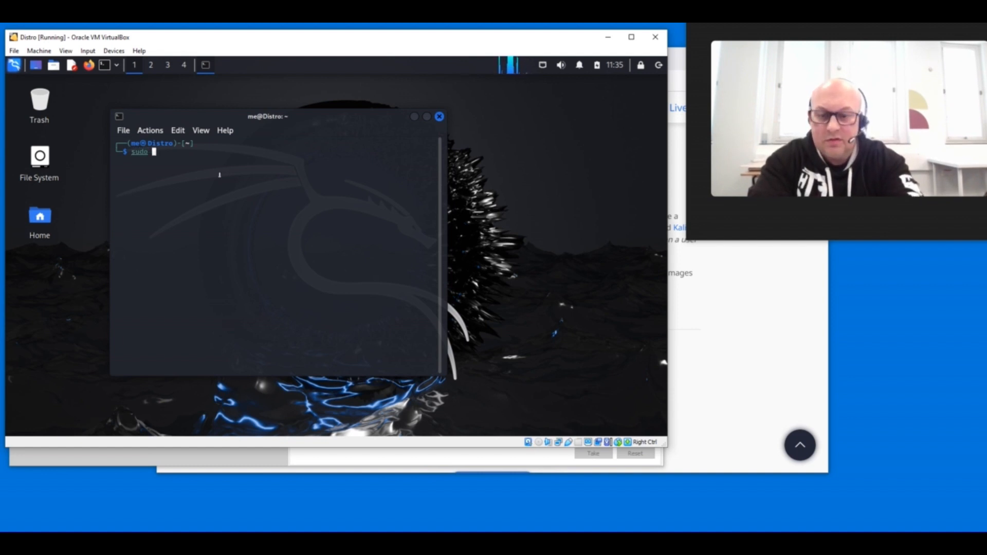
pyautogui.write(' pass')
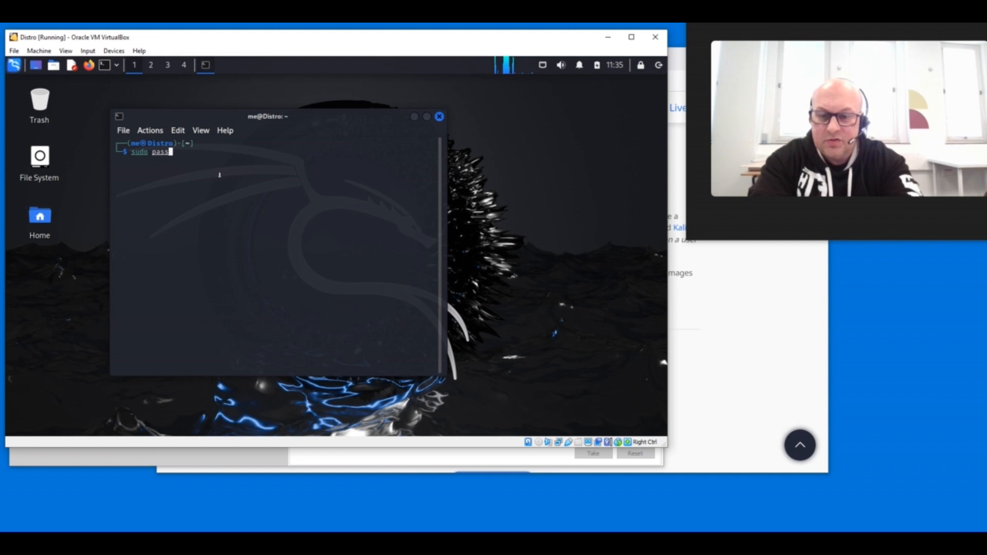
pyautogui.write('wd root')
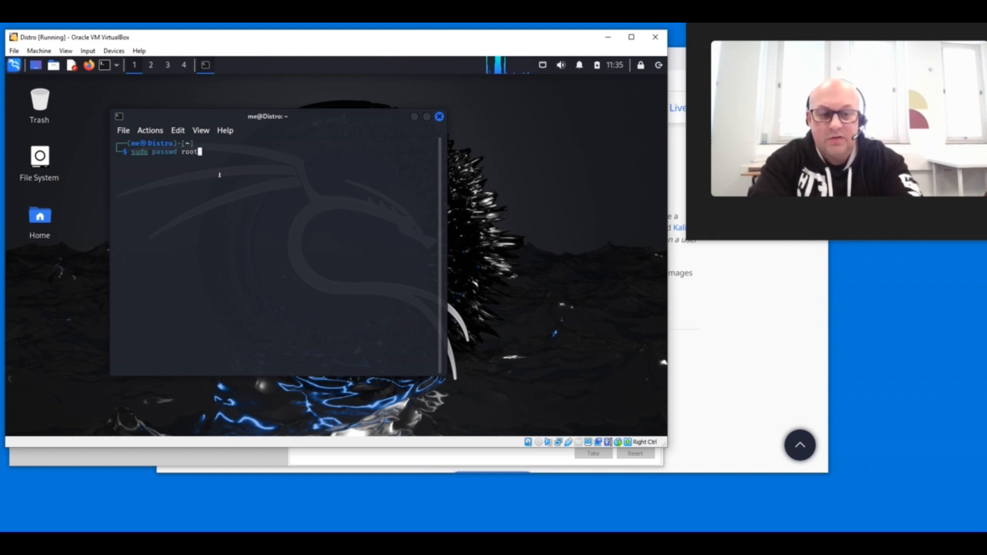
pyautogui.press('Return')
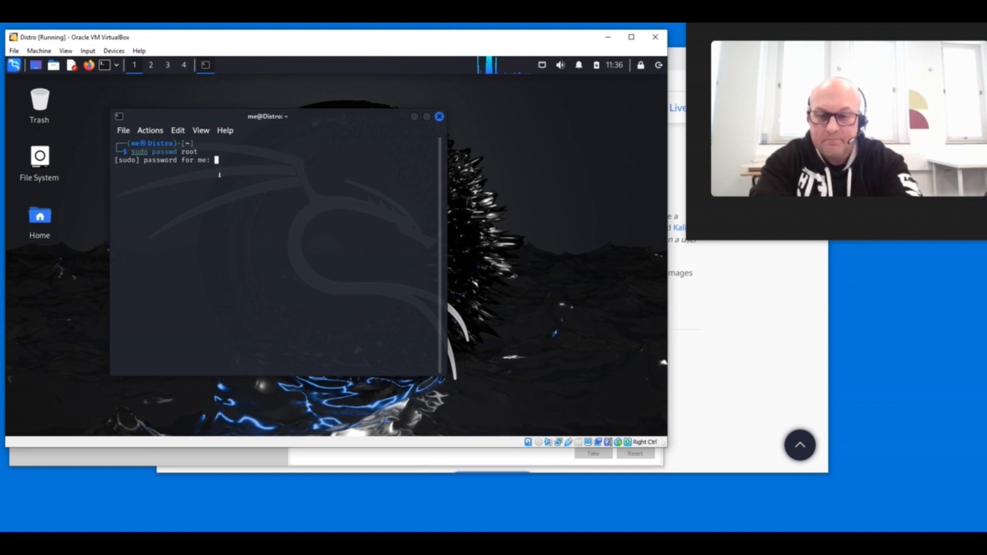
pyautogui.press('Return')
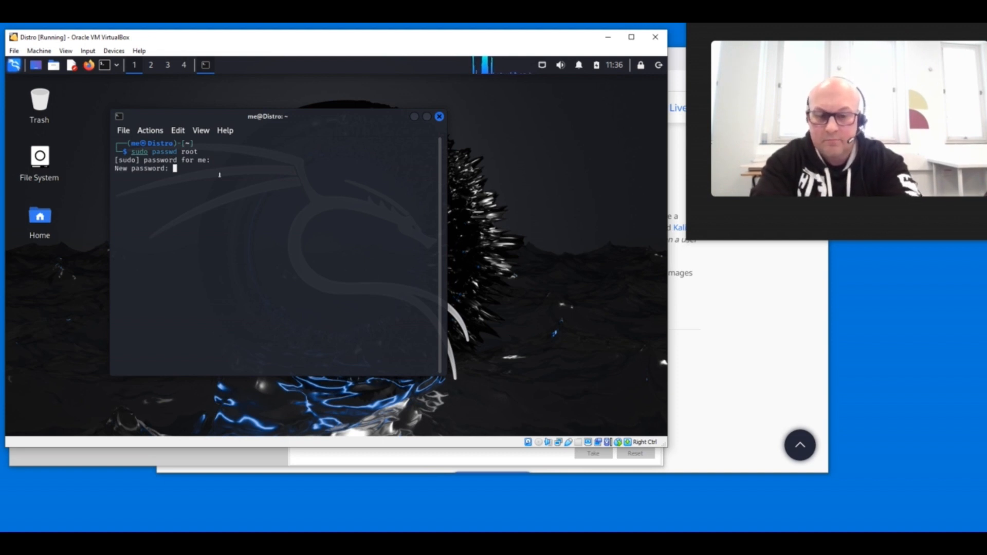
pyautogui.press('Return')
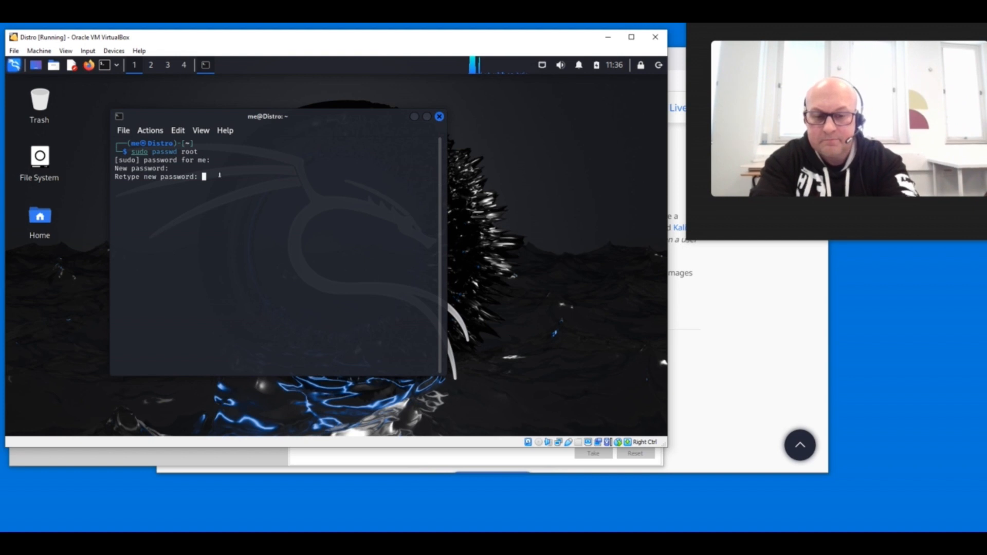
pyautogui.press('Return')
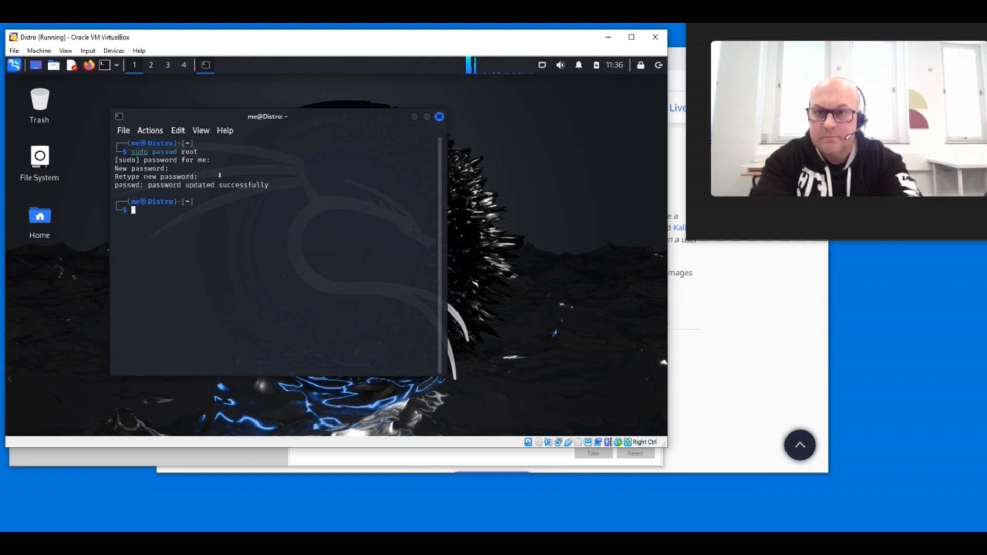
# - Exit the terminal and log out of the current Kali desktop session
pyautogui.write('exit')
pyautogui.press('Return')
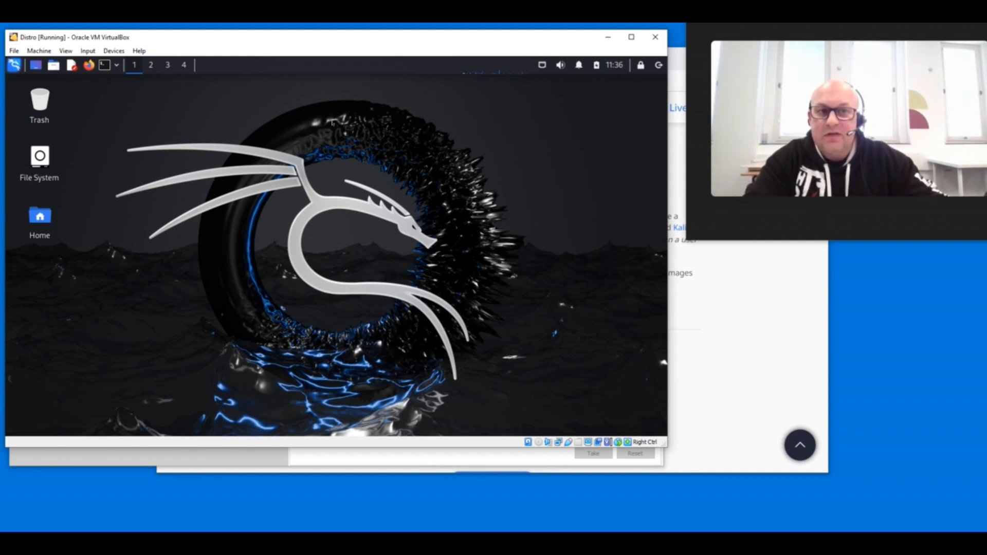
pyautogui.click(658, 66)
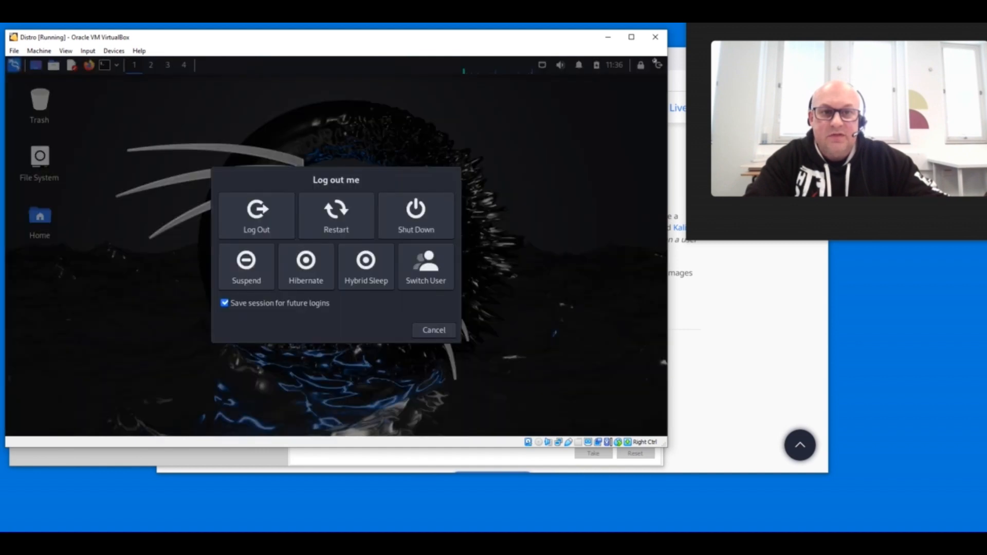
pyautogui.click(258, 214)
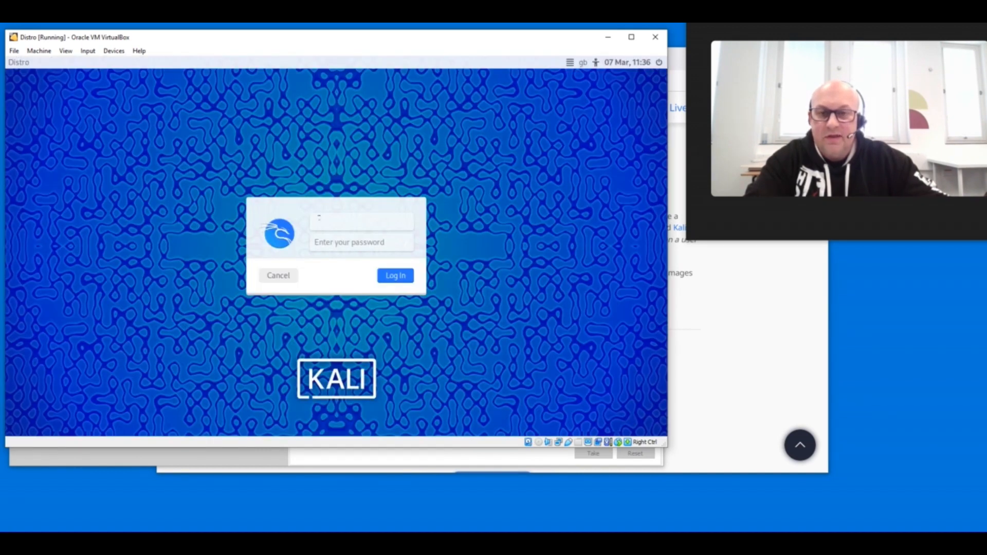
# - Log in to Kali as root with the root password
pyautogui.press('Tab')
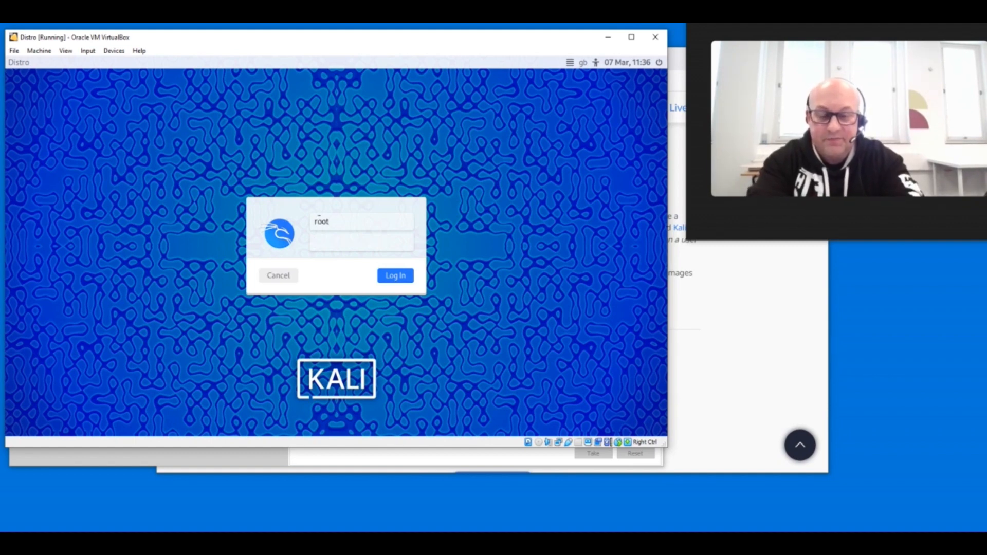
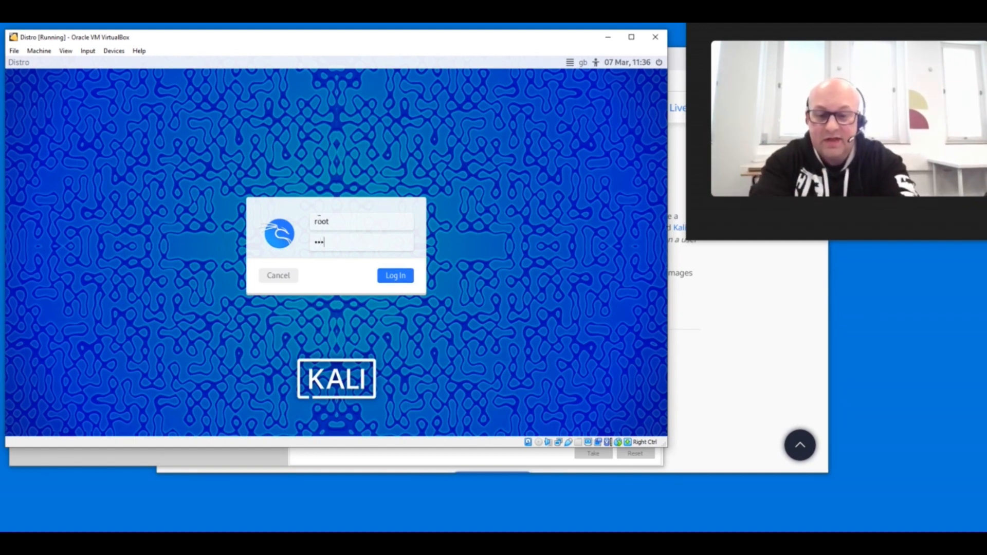
pyautogui.press('Return')
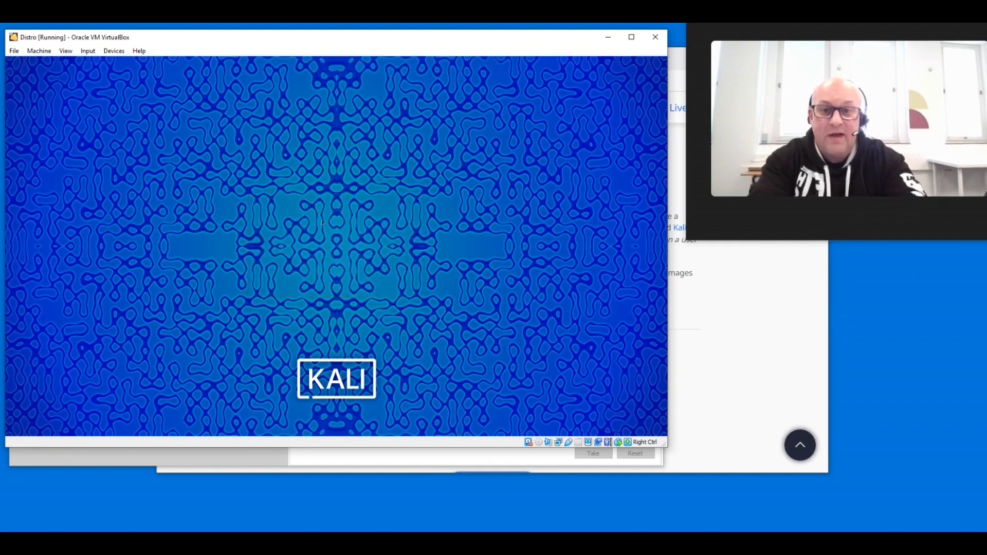